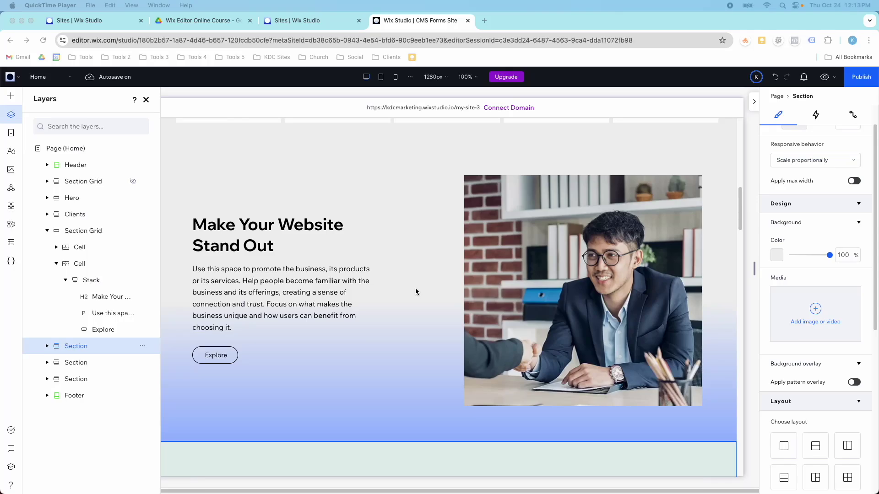
- Preview the live site, scroll through the page, and return to the editor
left_click(414, 183)
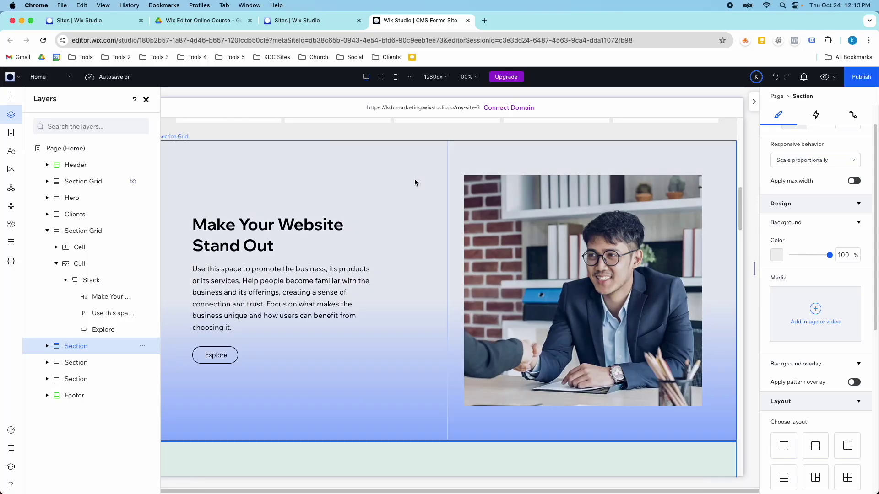
scroll(411, 183, "down", 3)
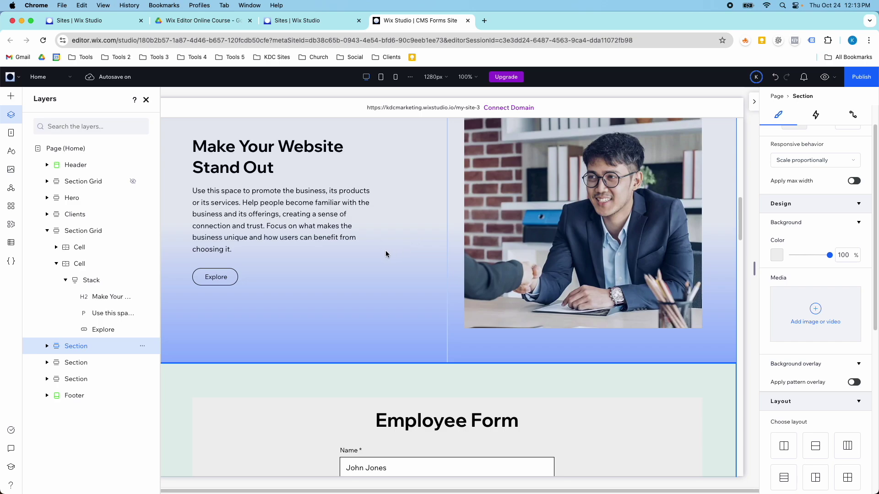
left_click(819, 84)
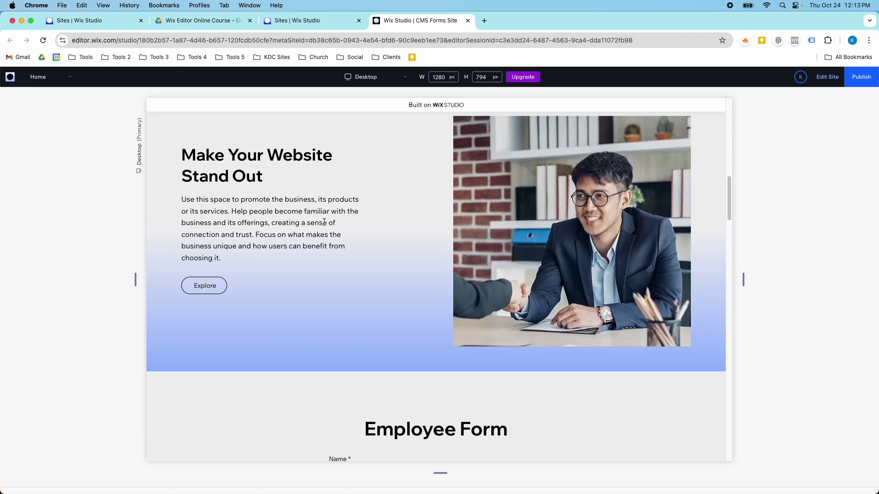
scroll(324, 223, "up", 5)
scroll(323, 221, "down", 4)
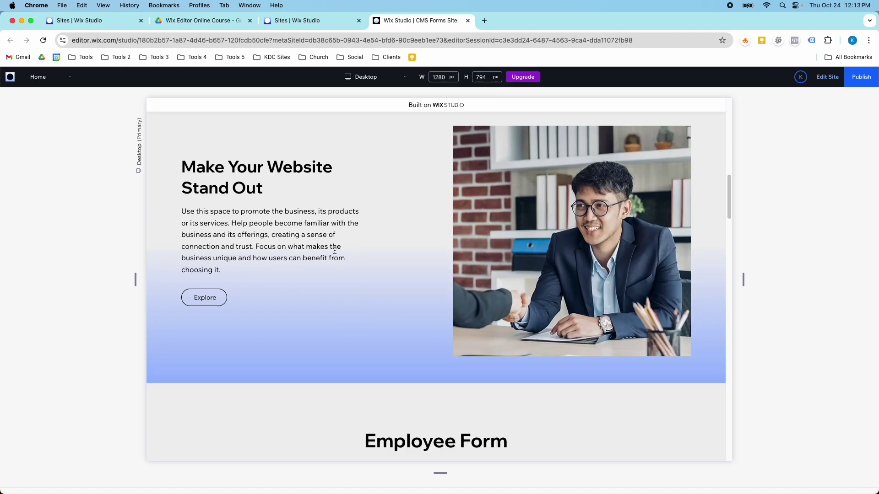
scroll(322, 169, "up", 2)
scroll(323, 172, "down", 10)
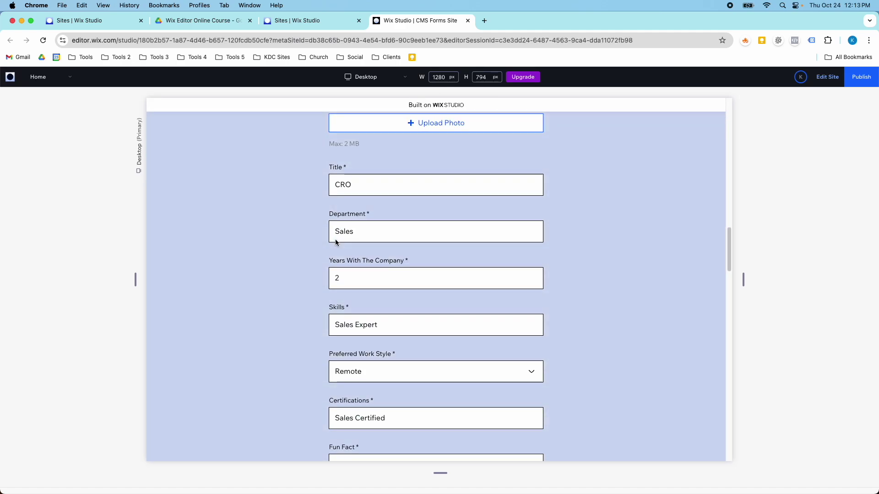
scroll(284, 273, "up", 10)
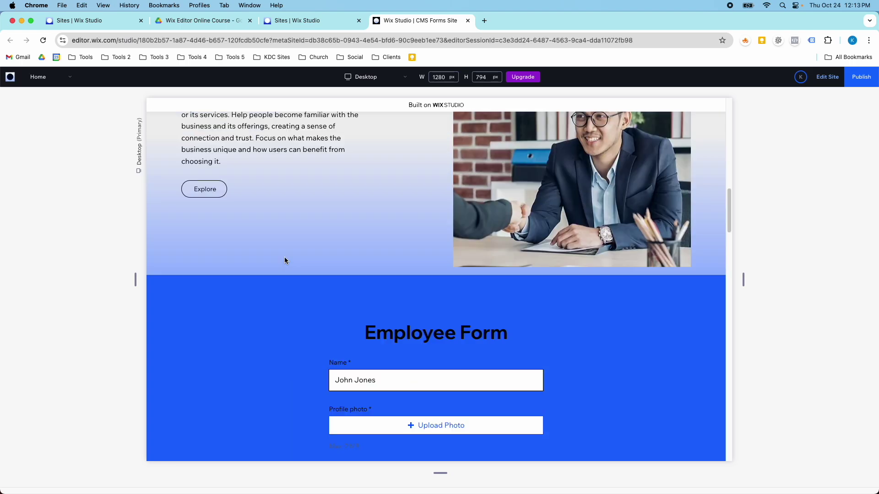
left_click(827, 77)
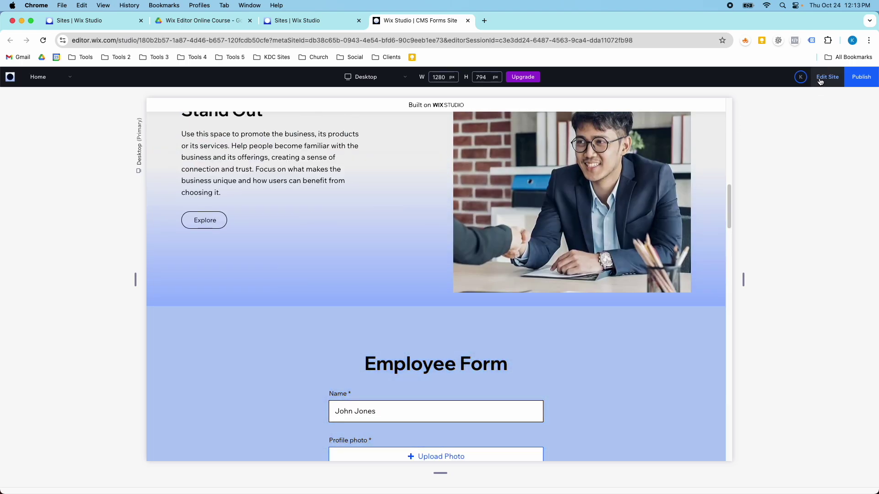
scroll(372, 204, "up", 2)
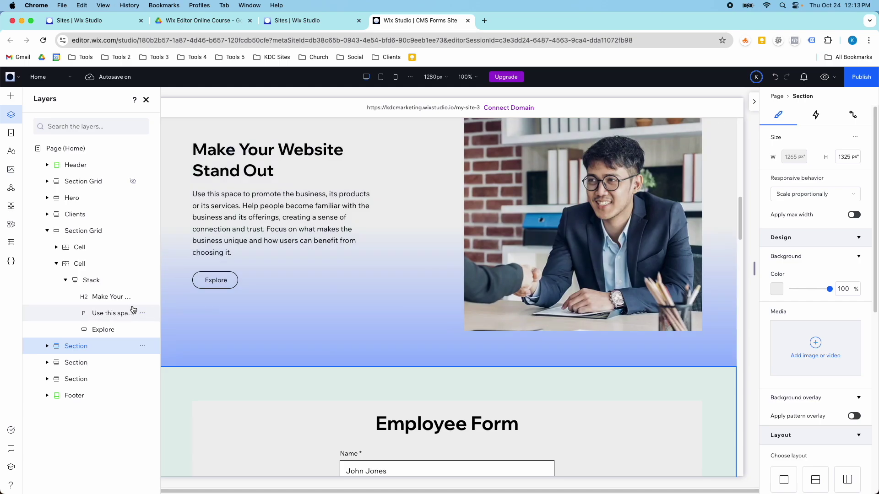
- Open the hero Section Grid's background colour picker on its gradient settings
left_click(67, 231)
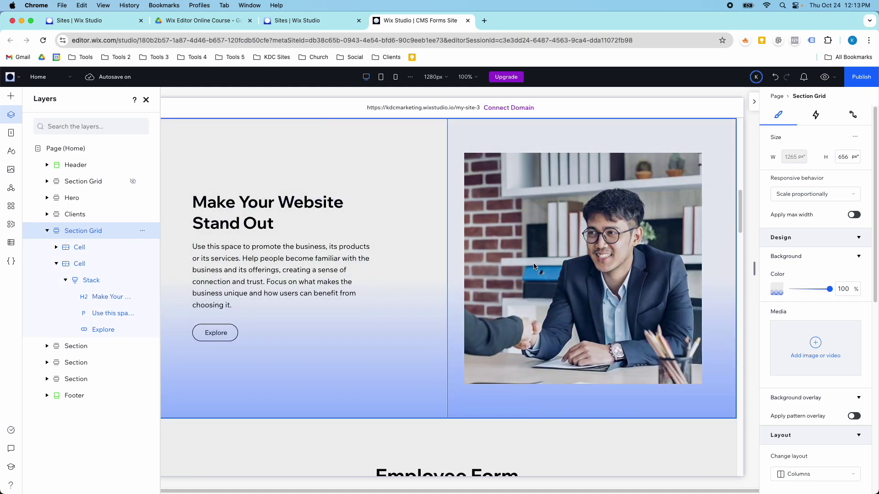
left_click(776, 292)
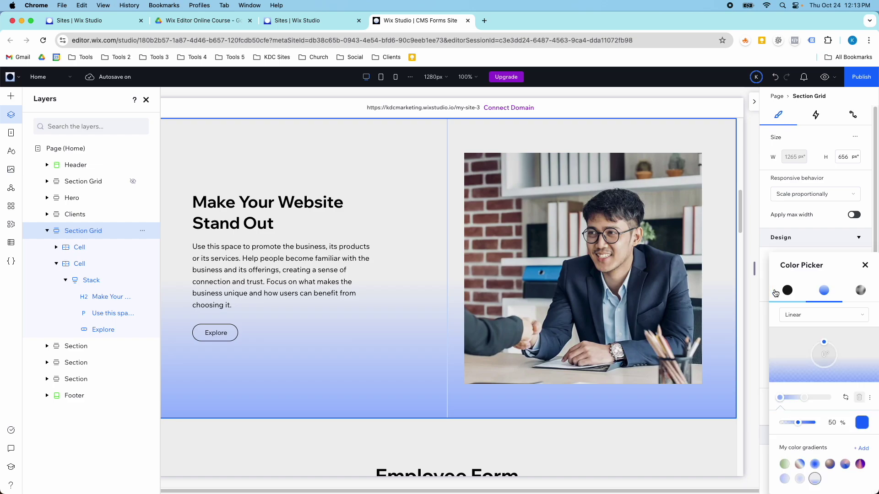
left_click_drag(817, 263, 319, 129)
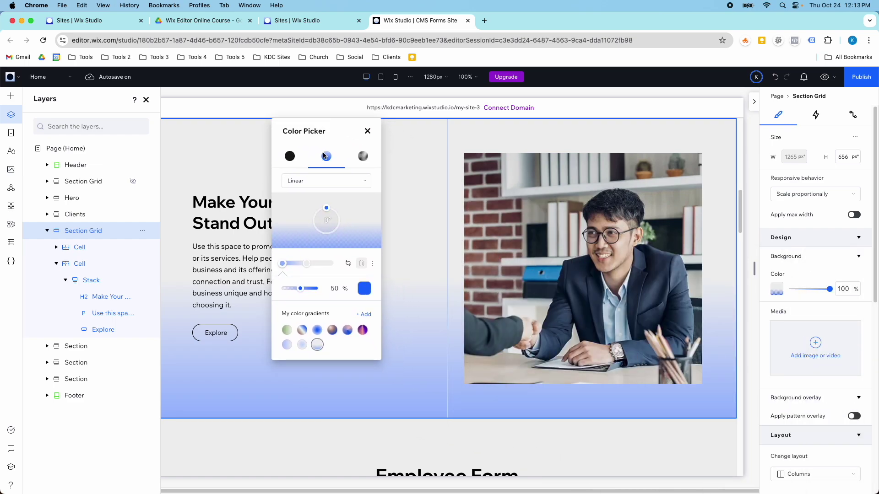
left_click(291, 156)
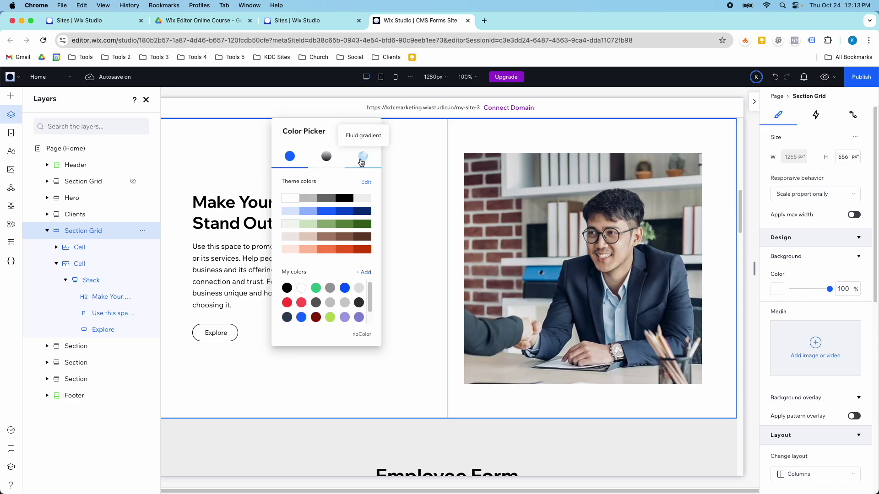
left_click(325, 160)
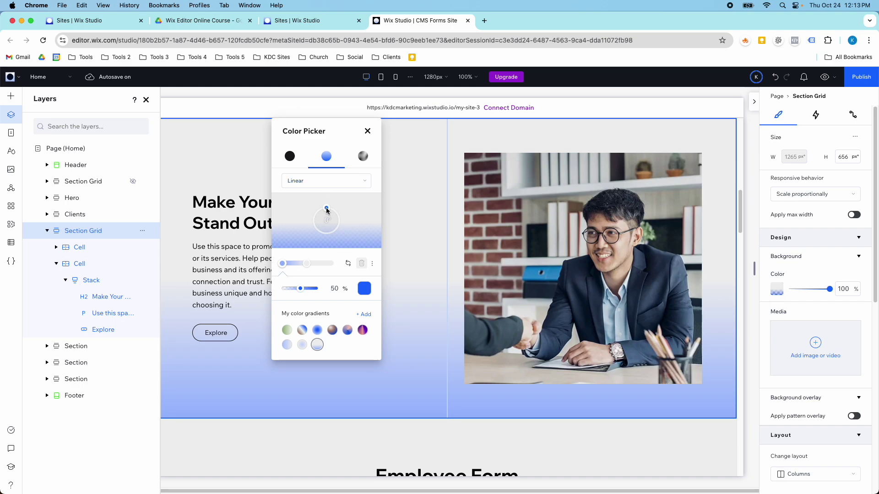
- Rotate the gradient to 90° so it runs horizontally, and adjust its colour stops
left_click_drag(327, 211, 339, 220)
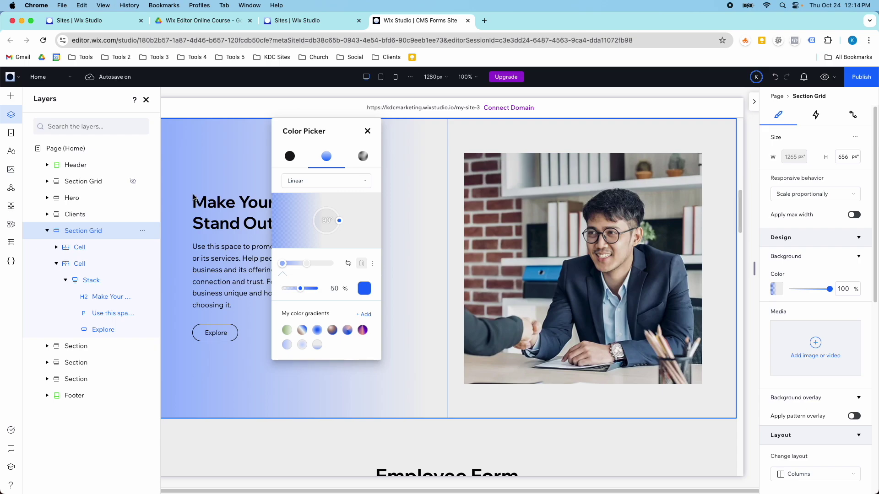
mouse_move(307, 265)
left_mouse_down()
mouse_move(331, 266)
mouse_move(308, 264)
left_mouse_up()
left_click(284, 264)
left_click(364, 288)
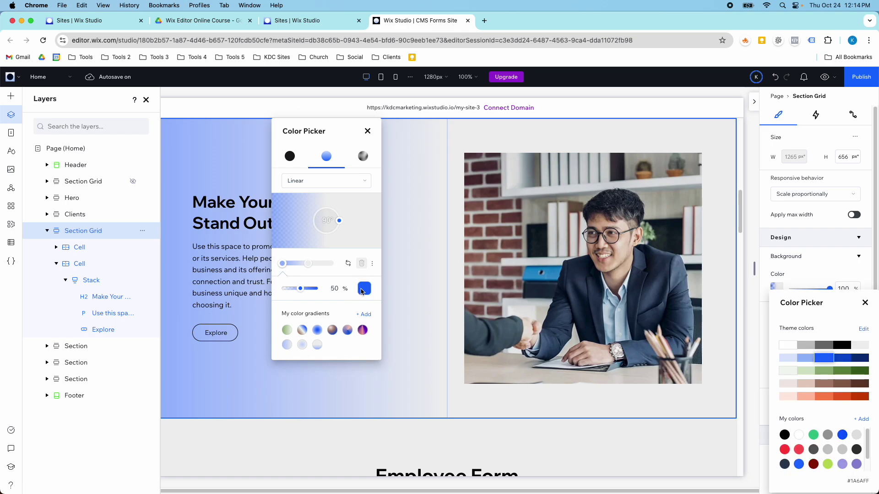
left_click(315, 295)
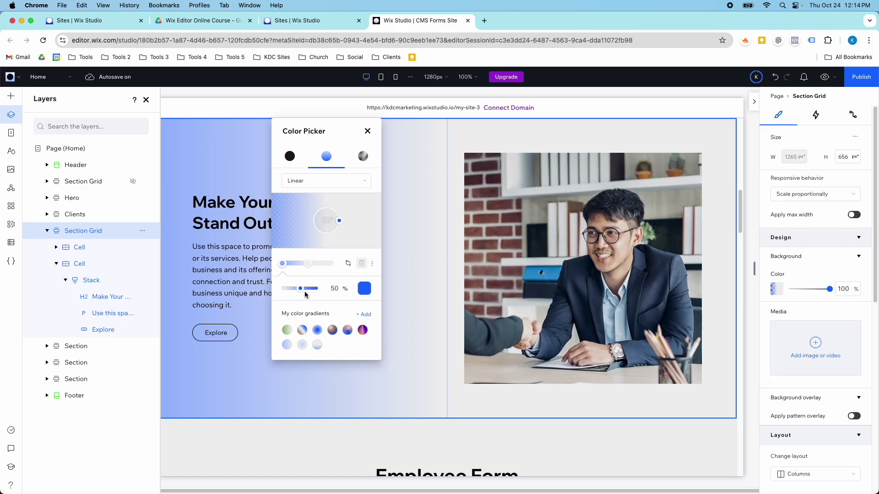
- Set the blue stop's opacity to 25% and save the gradient to My color gradients
left_click(340, 291)
double_click(340, 291)
type("25")
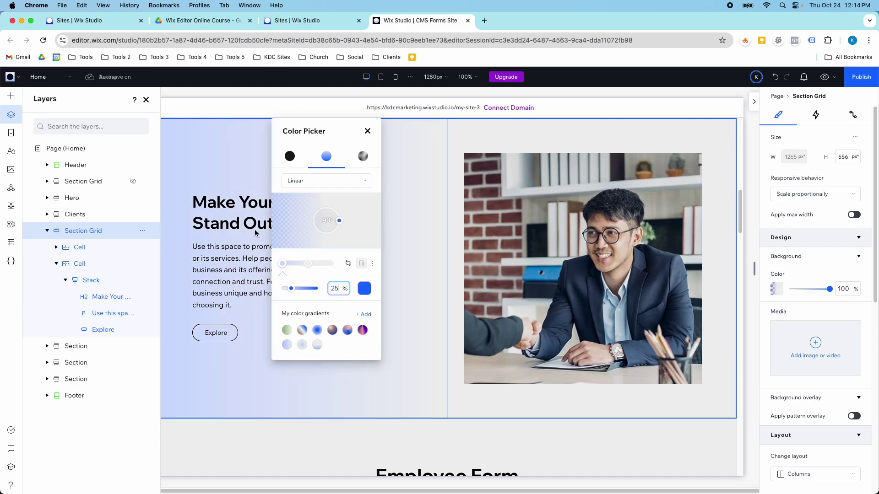
left_click(278, 191)
left_click(361, 316)
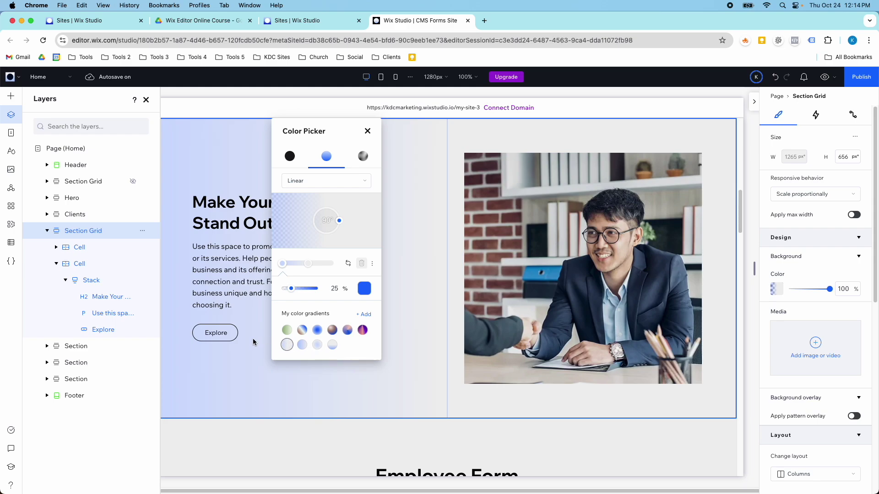
left_click(218, 261)
- Apply the saved light-blue gradient to the review form section's background
scroll(276, 270, "down", 15)
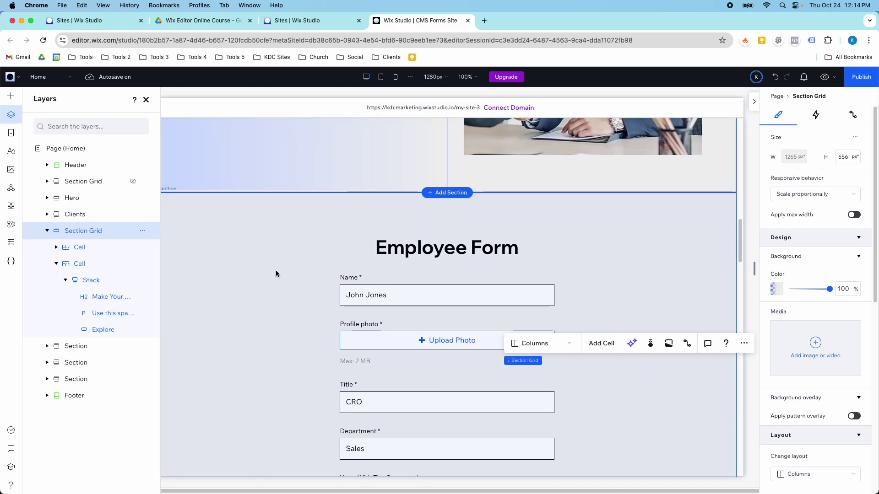
scroll(267, 282, "down", 15)
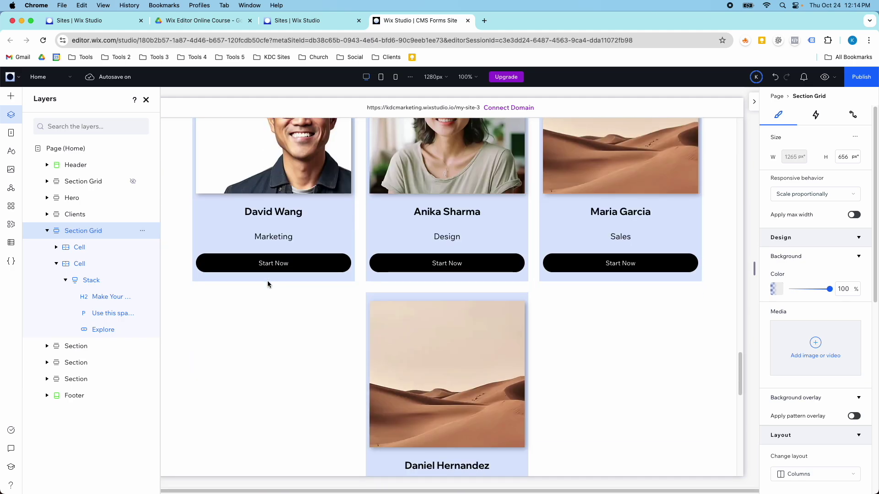
left_click(192, 216)
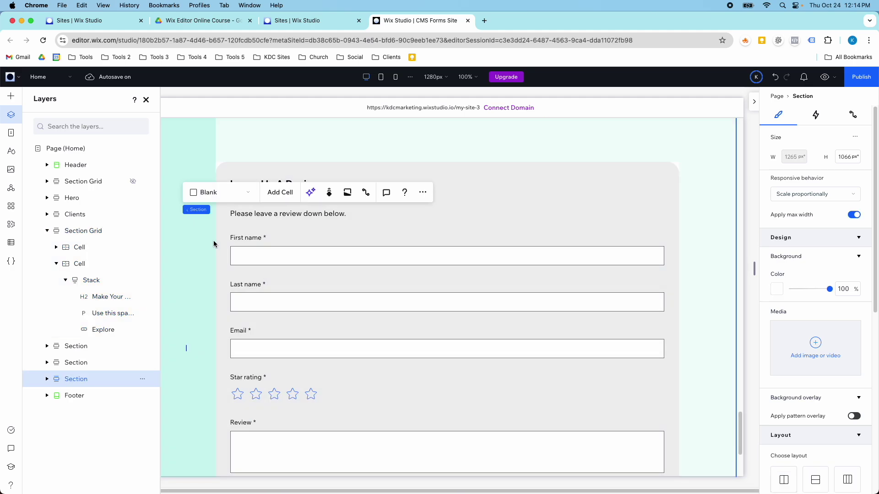
left_click(777, 289)
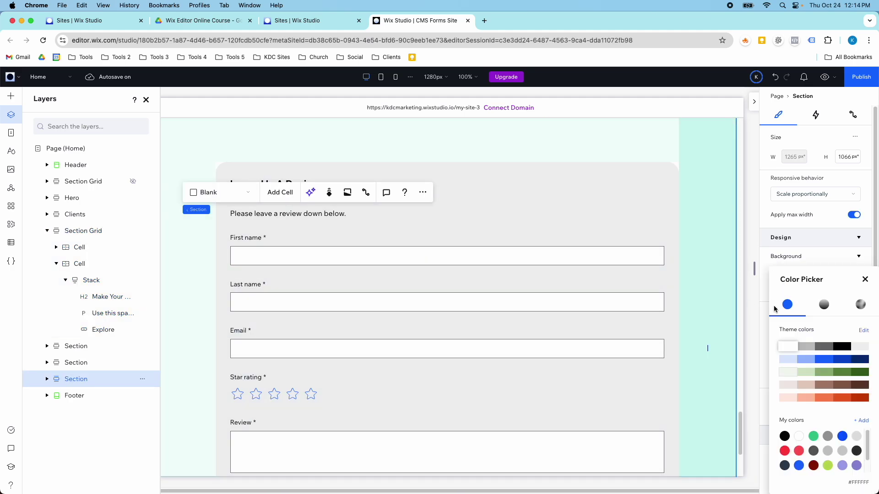
left_click_drag(801, 280, 237, 125)
left_click(255, 157)
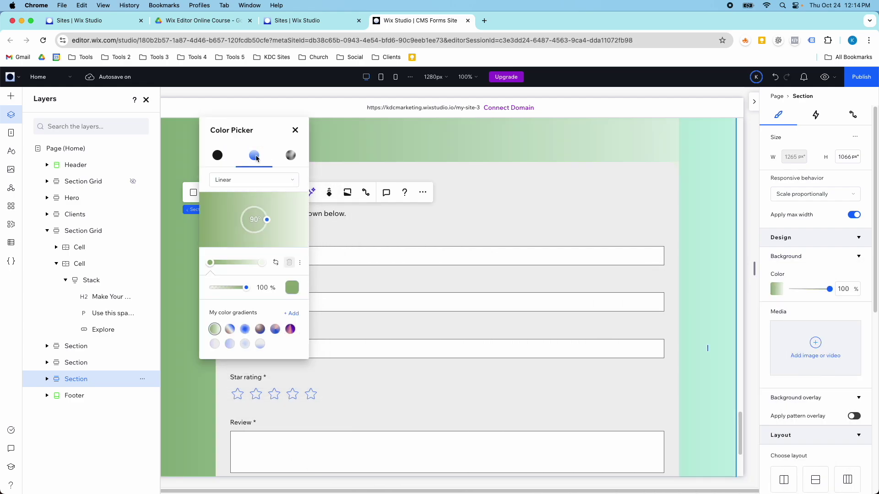
left_click(218, 345)
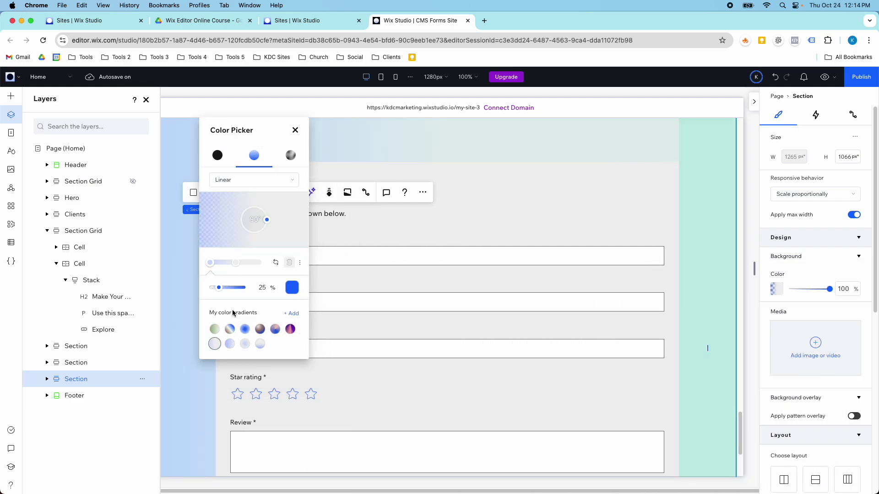
left_click(295, 131)
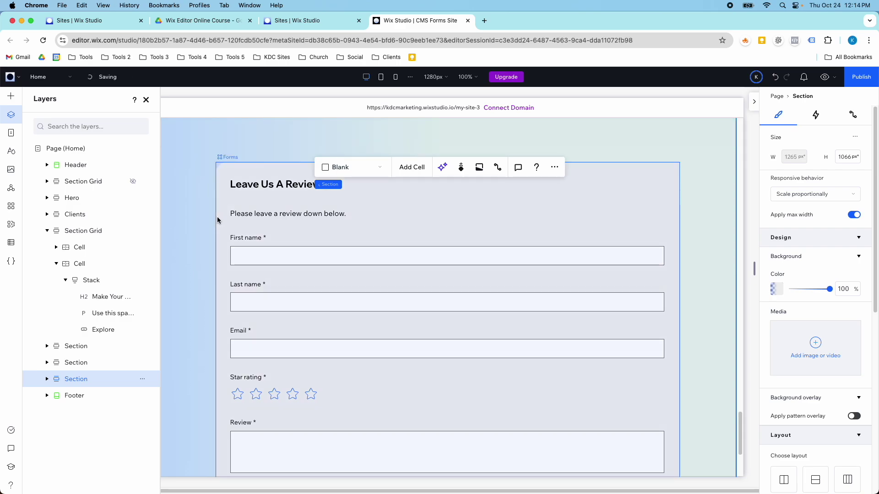
scroll(211, 222, "up", 3)
scroll(305, 251, "up", 10)
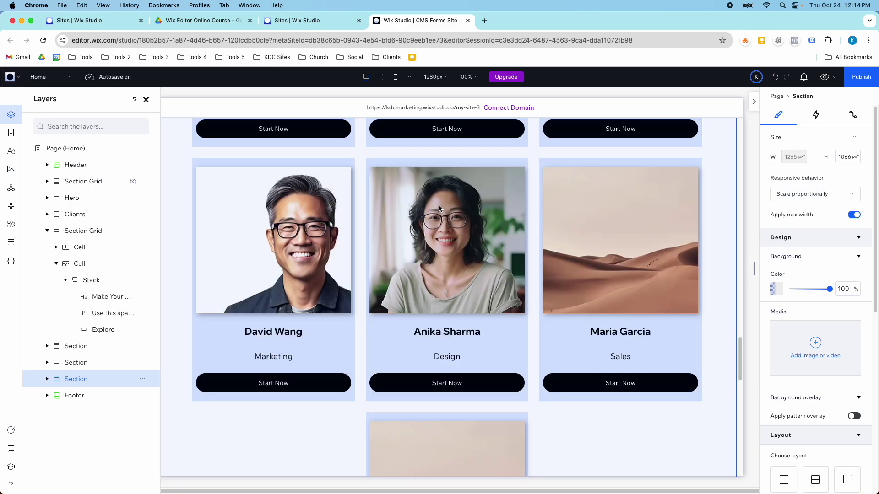
- Preview the live site, scroll through the gradient sections, and return to the editor
left_click(824, 76)
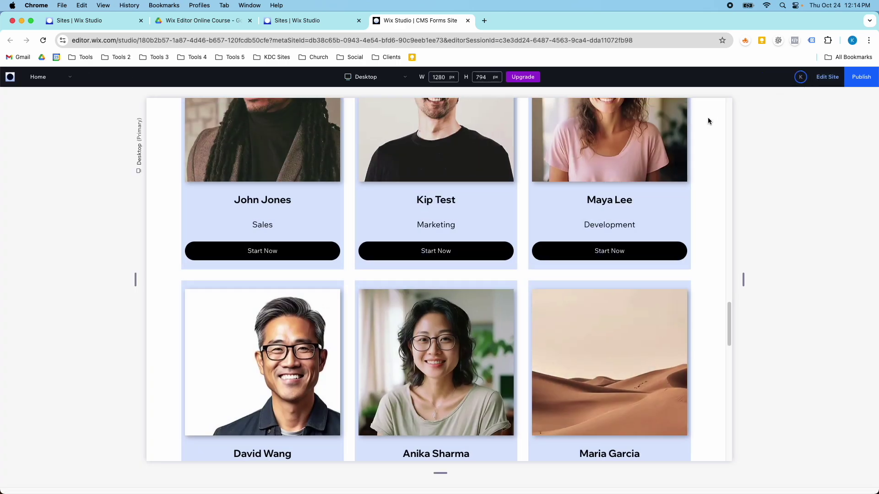
scroll(567, 207, "down", 5)
scroll(569, 210, "down", 10)
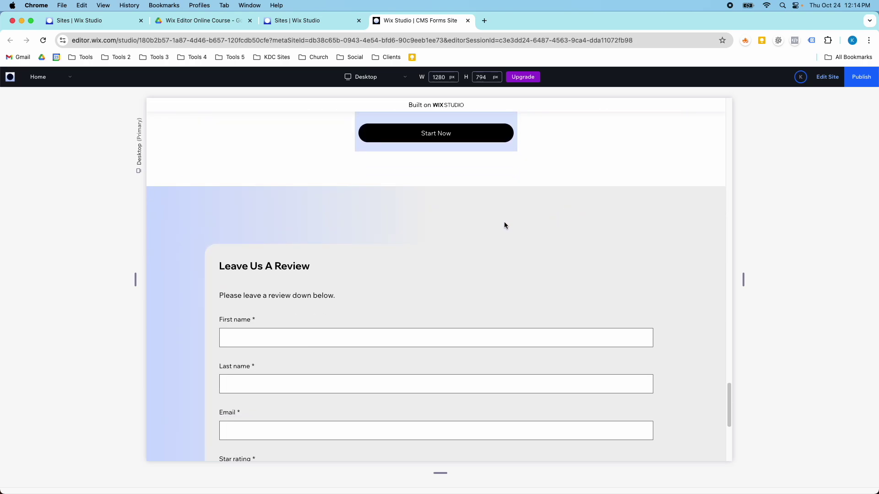
scroll(196, 317, "up", 3)
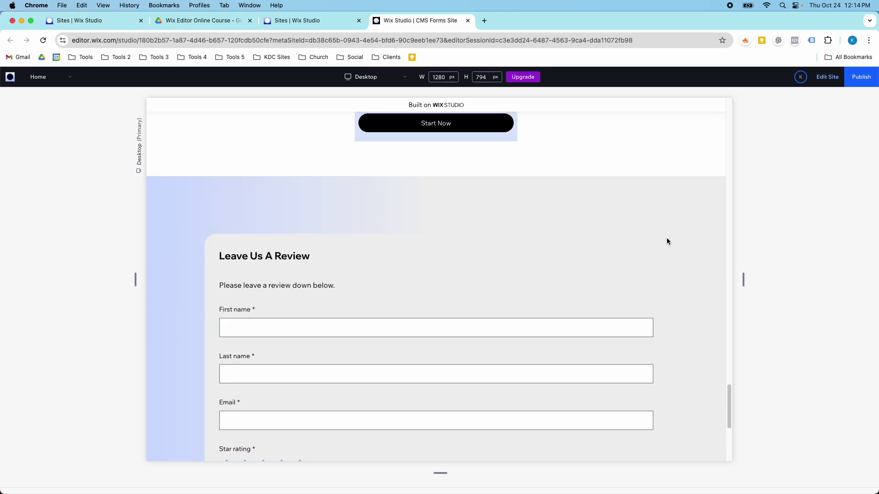
scroll(662, 234, "up", 20)
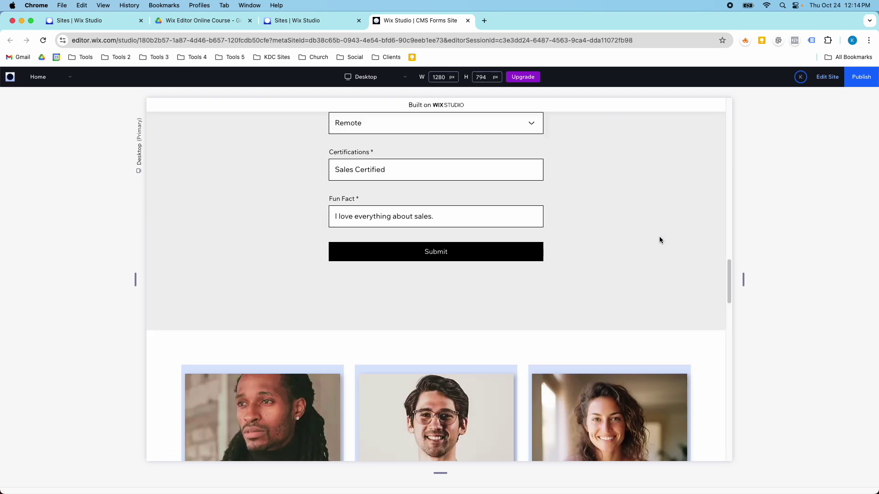
scroll(351, 232, "down", 2)
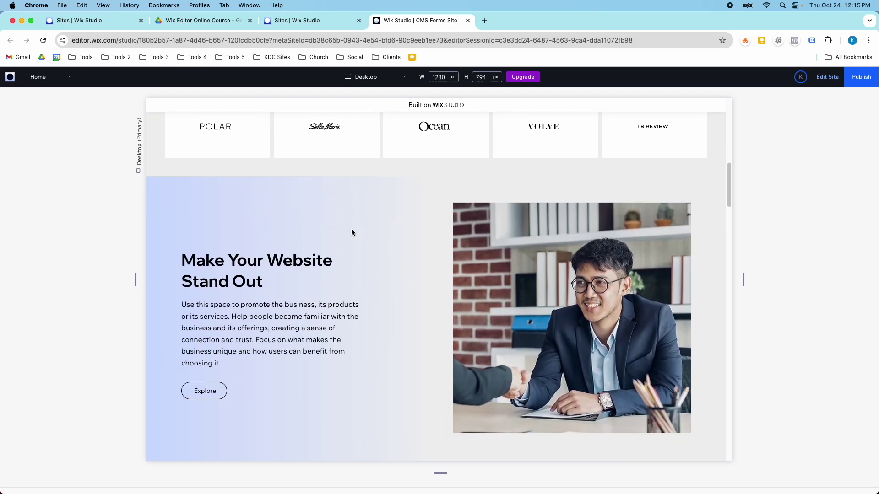
scroll(492, 248, "down", 20)
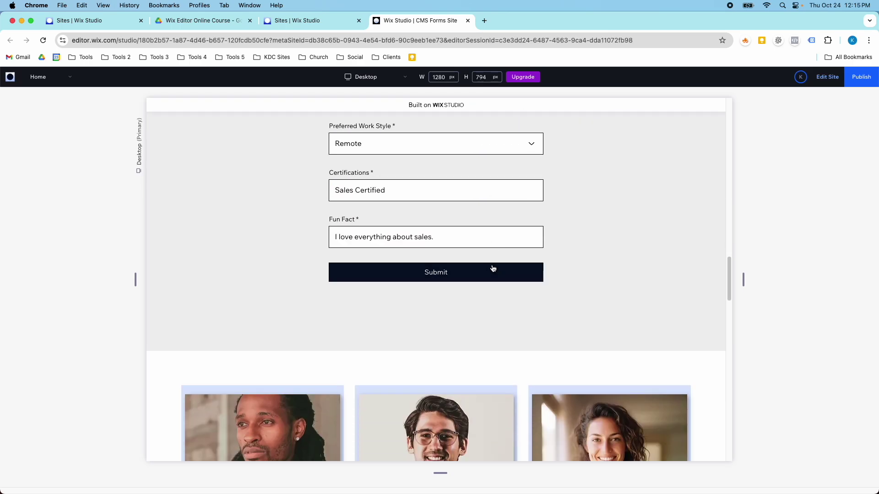
scroll(473, 316, "down", 10)
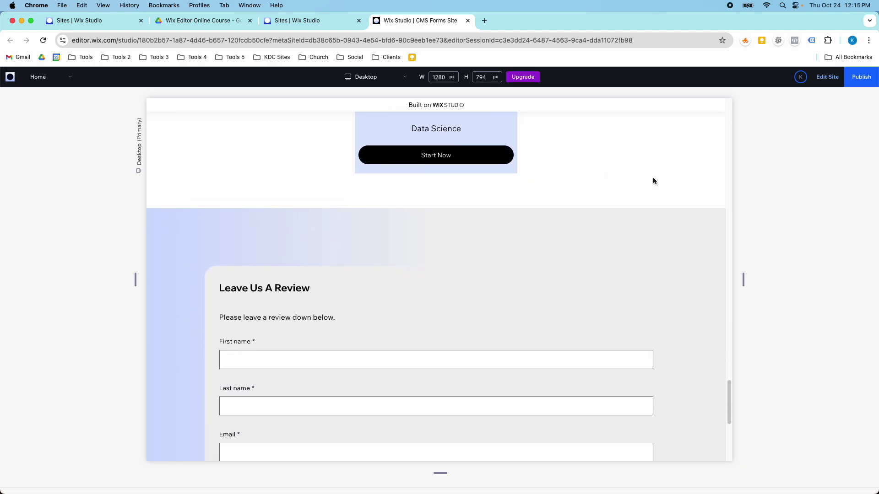
left_click(827, 76)
- Make the review section's gradient radial with flipped colour order and save it to My color gradients
scroll(499, 273, "down", 1)
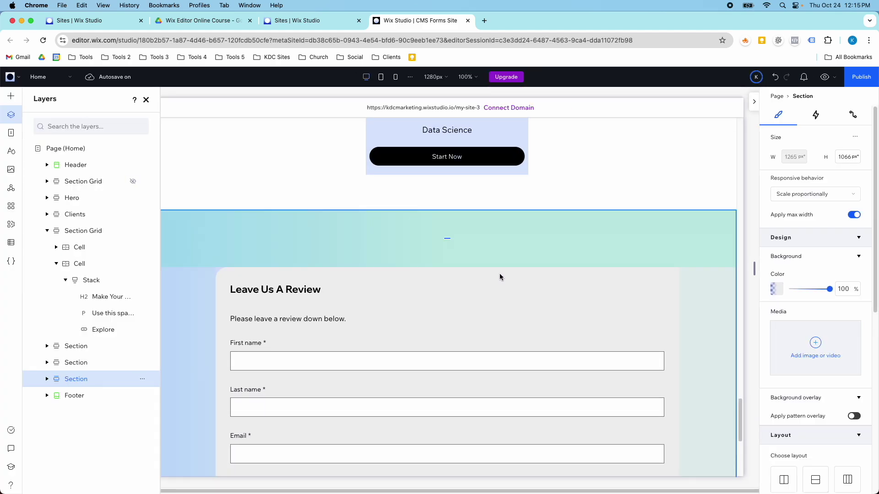
left_click(778, 287)
left_click_drag(814, 265, 241, 133)
left_click(248, 190)
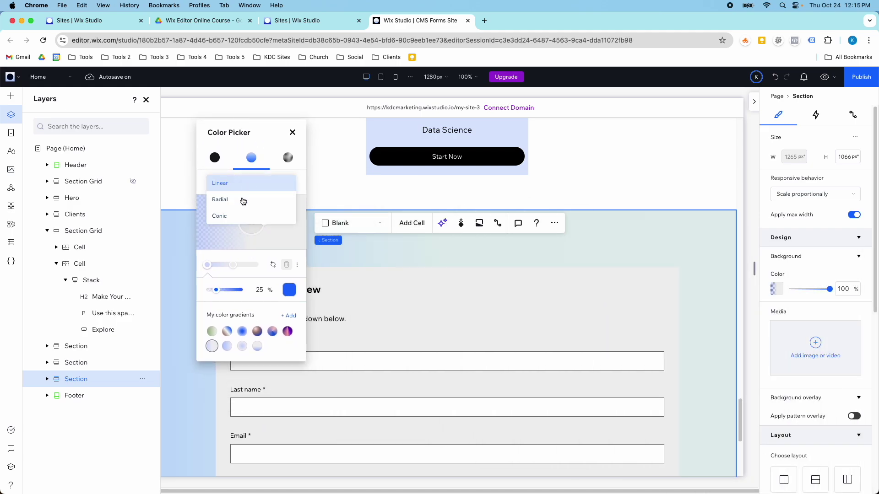
left_click(237, 198)
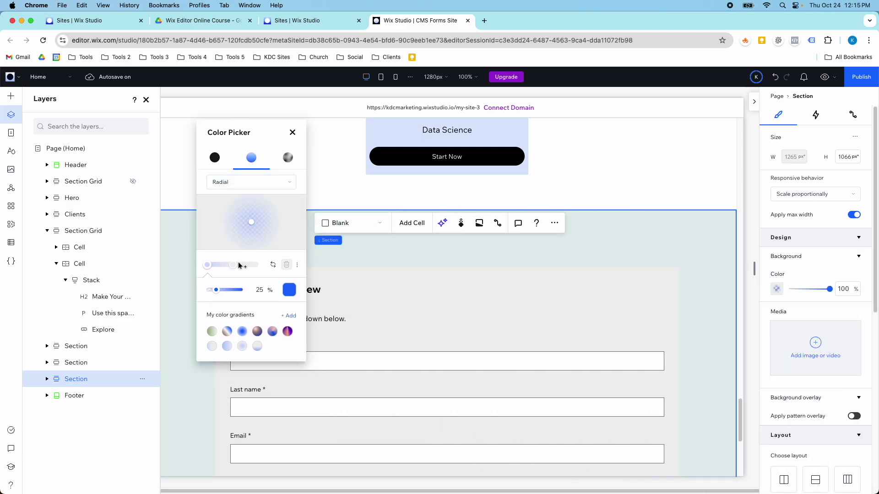
left_click(273, 265)
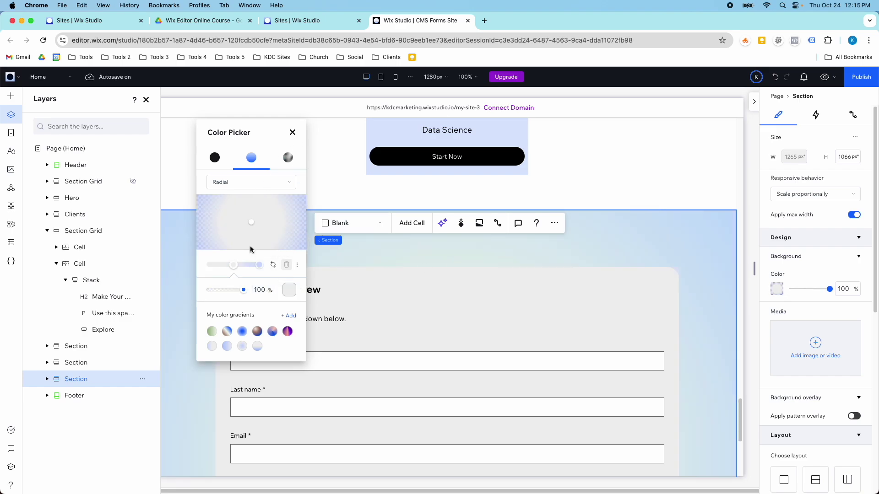
left_click(289, 316)
left_click(292, 132)
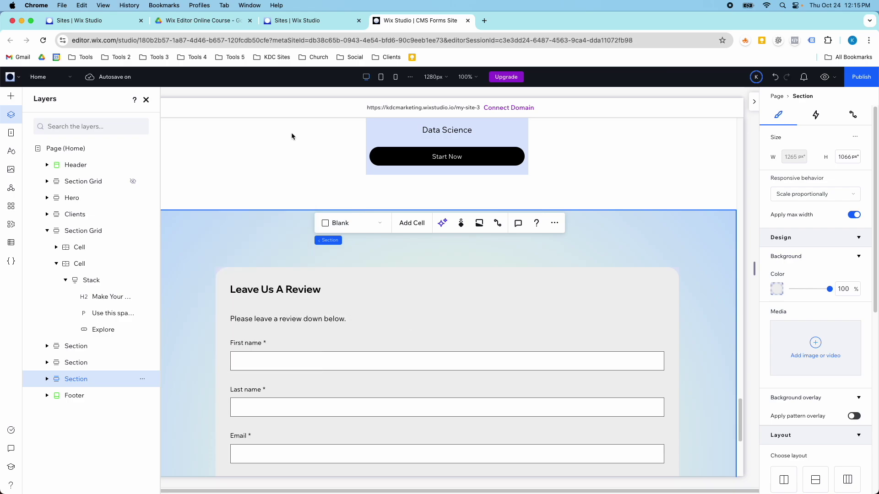
- Preview the radial background live and return to the editor
left_click(824, 77)
scroll(609, 129, "down", 6)
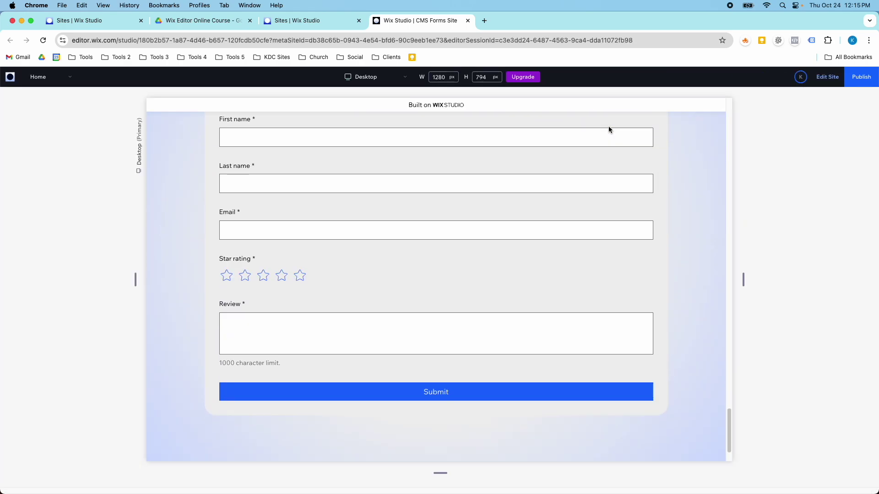
scroll(608, 130, "up", 6)
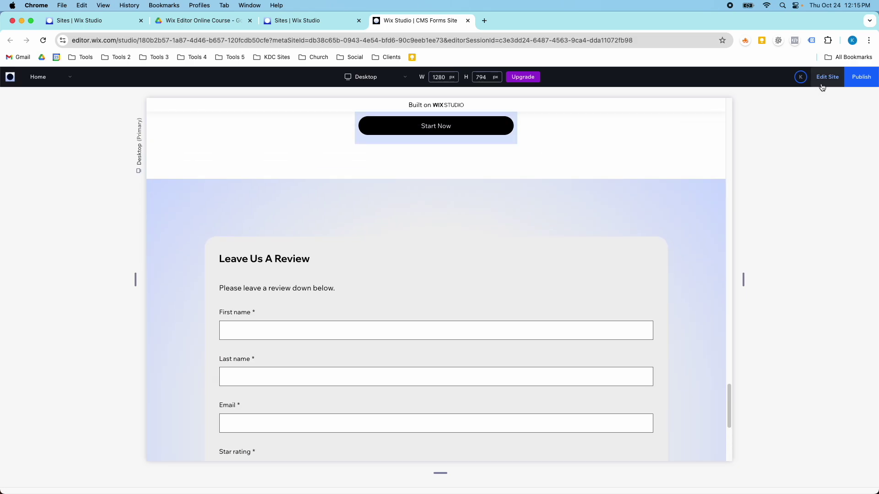
left_click(827, 77)
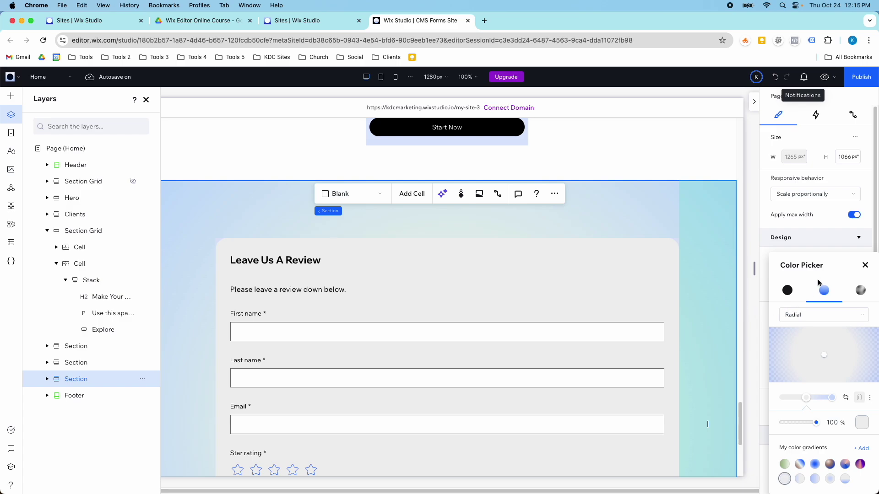
- Make the radial gradient's stop white (#FFFFFF) and lower its opacity to about 68%
left_click_drag(816, 265, 288, 149)
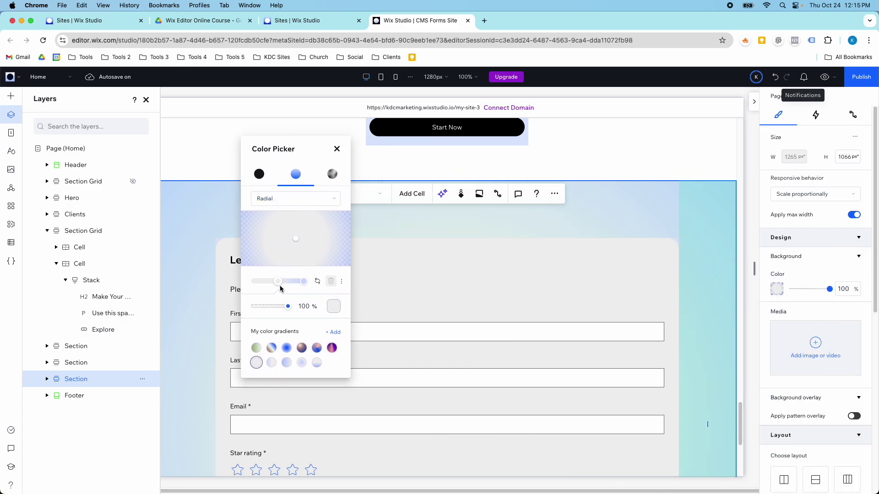
left_click(328, 309)
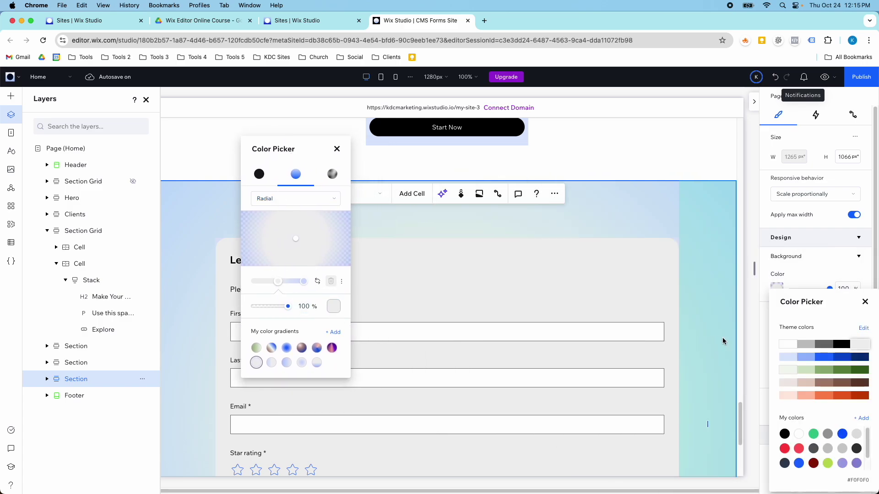
left_click(787, 344)
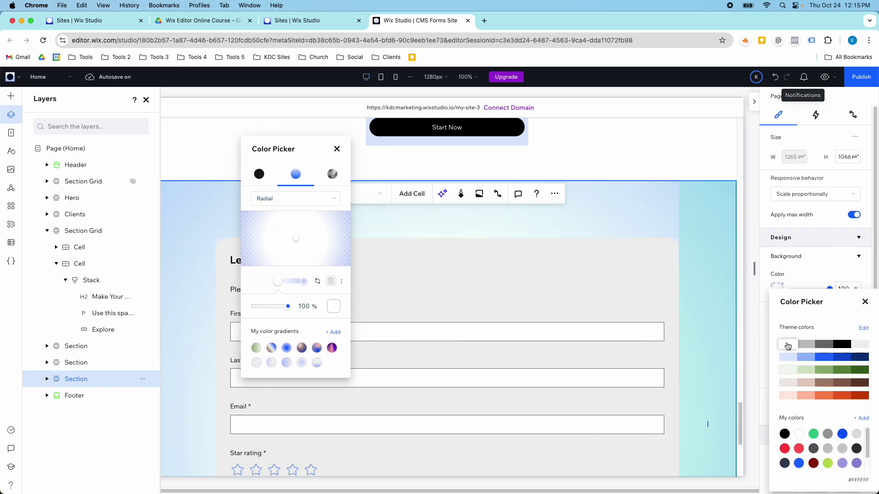
left_click(288, 306)
left_click_drag(280, 306, 277, 310)
- Close the colour settings, preview the softened review section live, and return to the editor
left_click(337, 148)
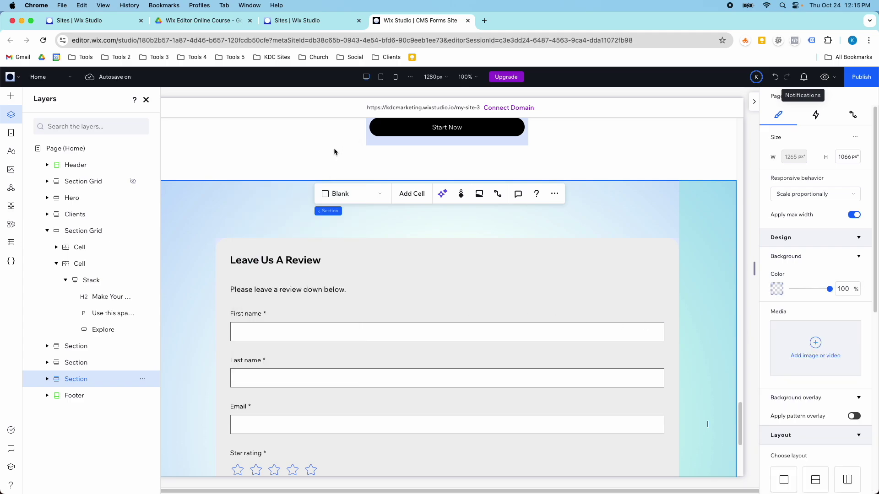
left_click(825, 78)
scroll(605, 169, "down", 4)
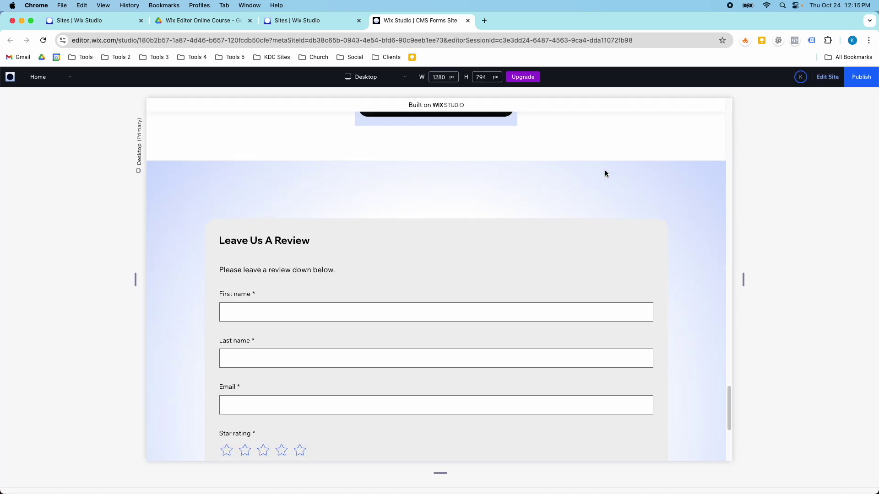
scroll(605, 173, "down", 4)
scroll(606, 173, "up", 8)
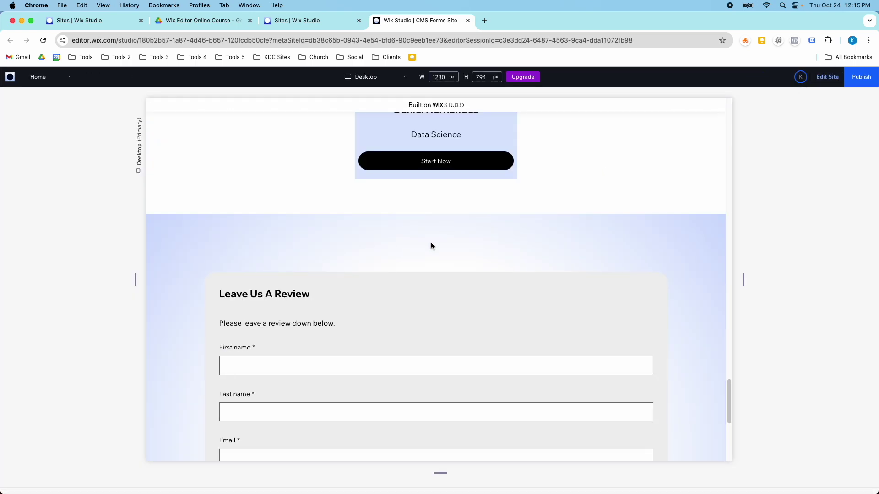
left_click(827, 77)
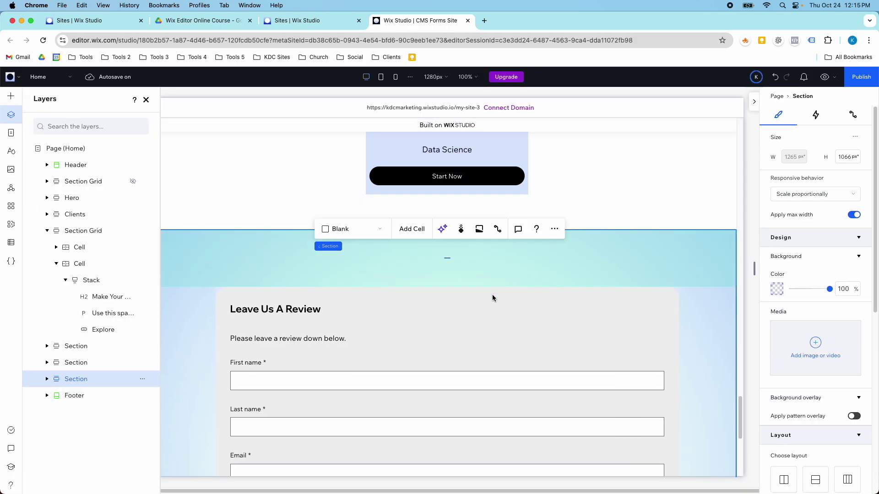
- Add a blue stop to the review section's radial gradient, adjust the stops, and save it as a swatch
left_click(783, 293)
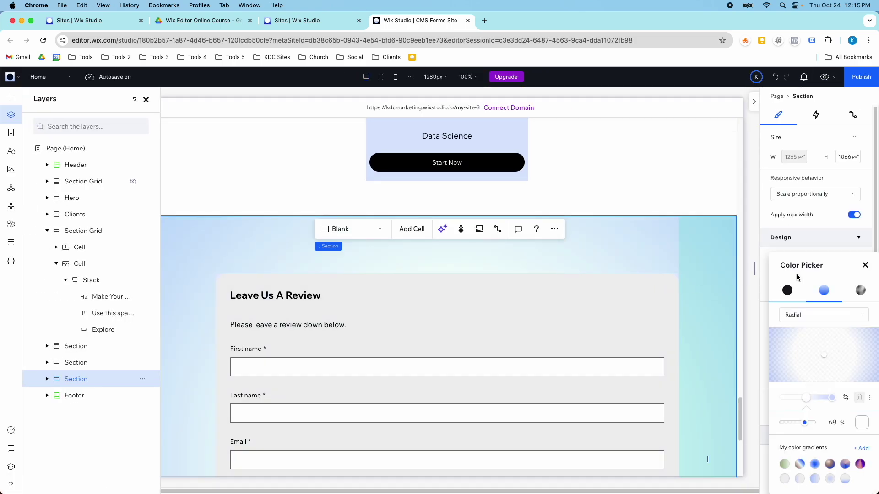
left_click_drag(796, 261, 327, 152)
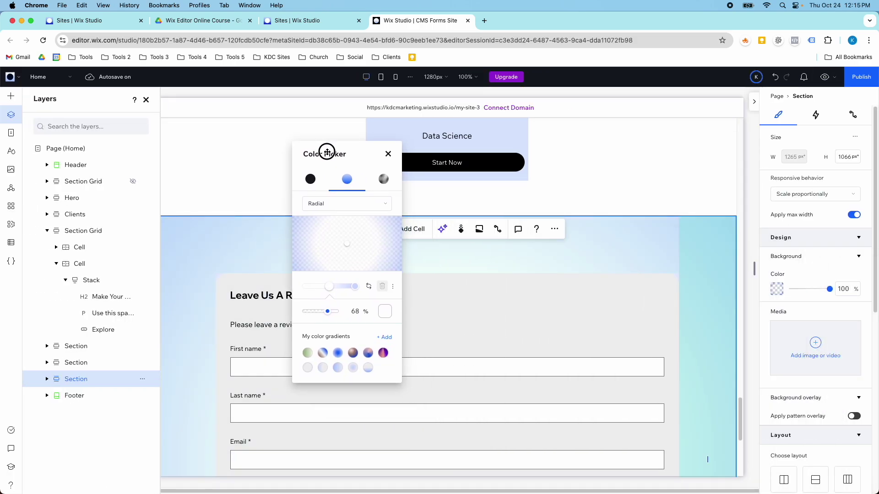
left_click_drag(351, 287, 306, 286)
left_click(337, 286)
left_click(308, 286)
left_click(386, 337)
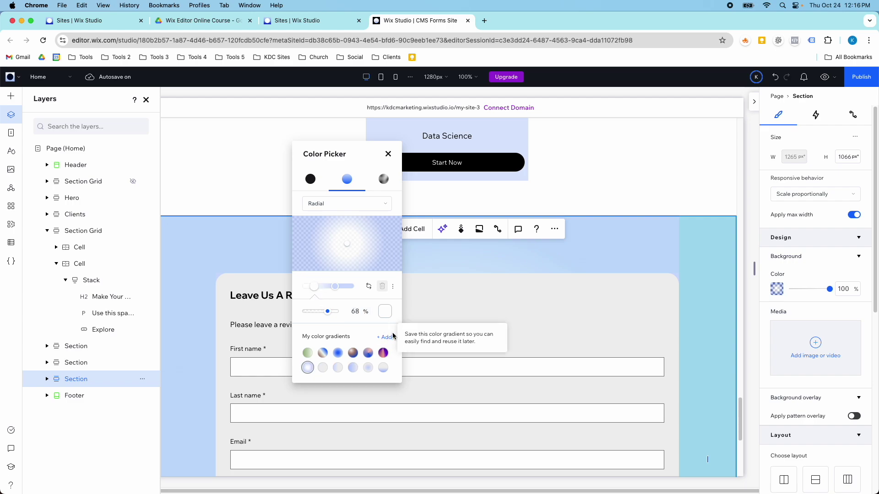
left_click(387, 154)
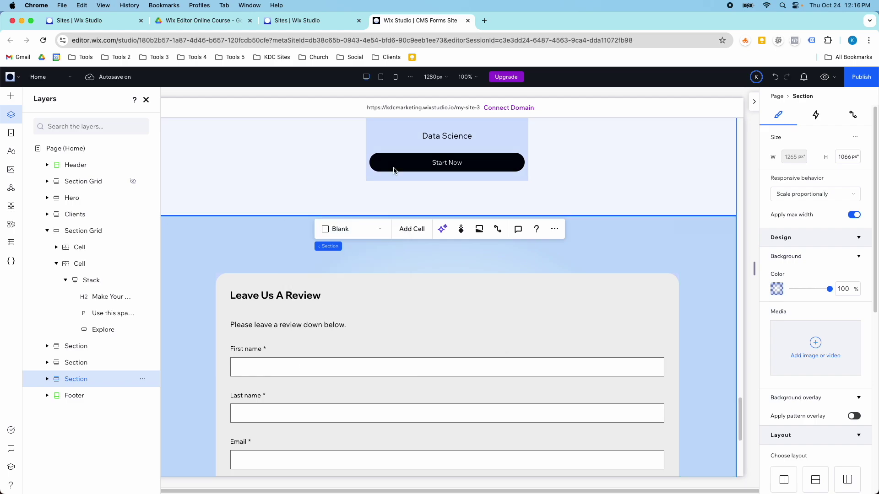
scroll(370, 194, "down", 5)
- Apply the saved light-blue gradient to the Our Clients section grid's background
scroll(595, 201, "up", 6)
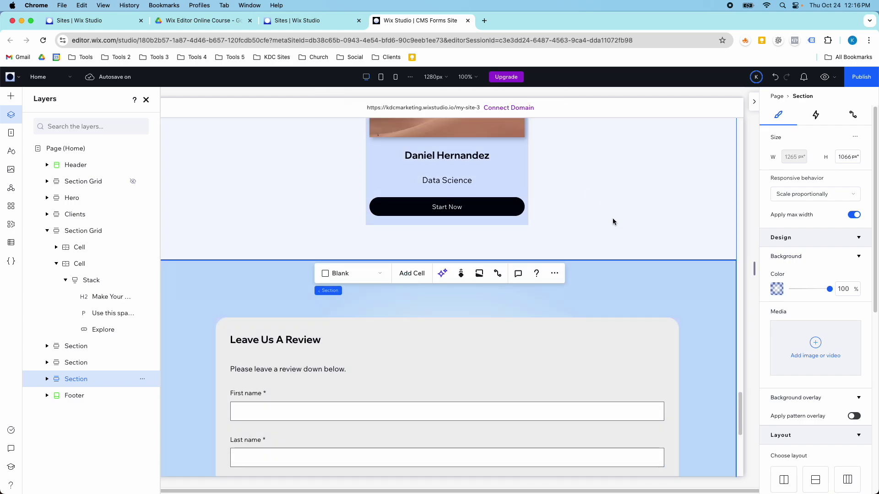
scroll(613, 222, "up", 20)
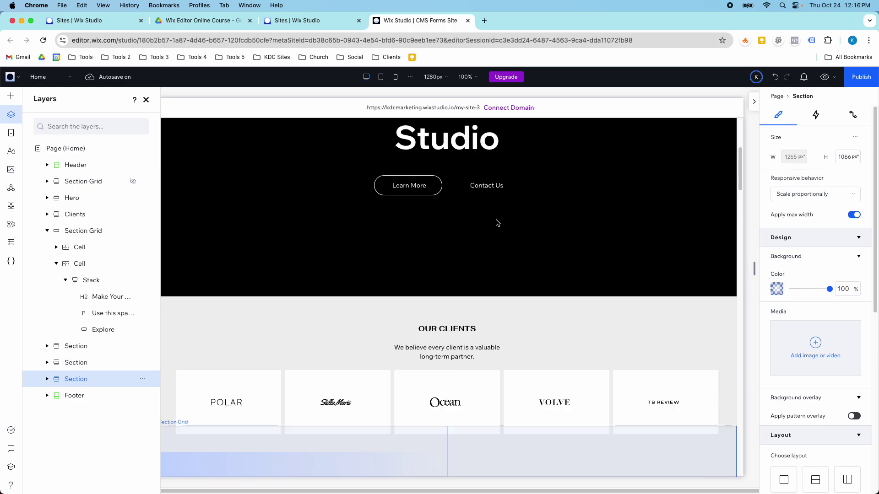
scroll(497, 222, "down", 6)
scroll(439, 211, "up", 5)
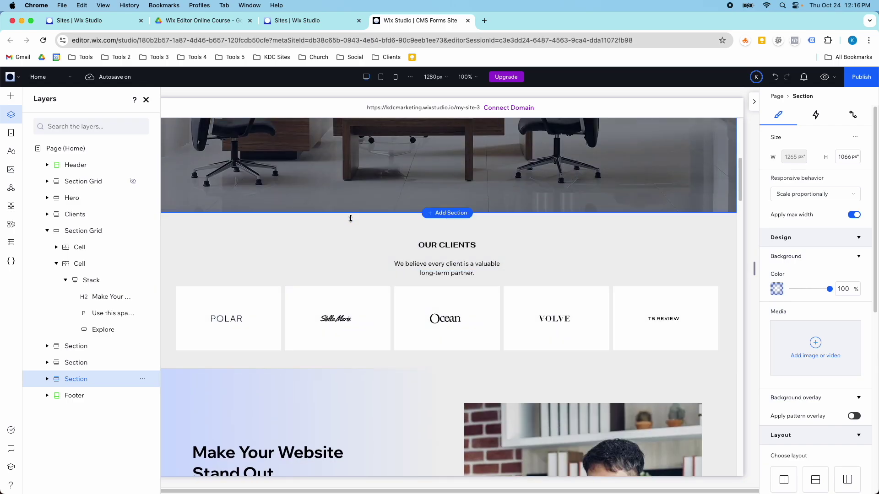
left_click(298, 219)
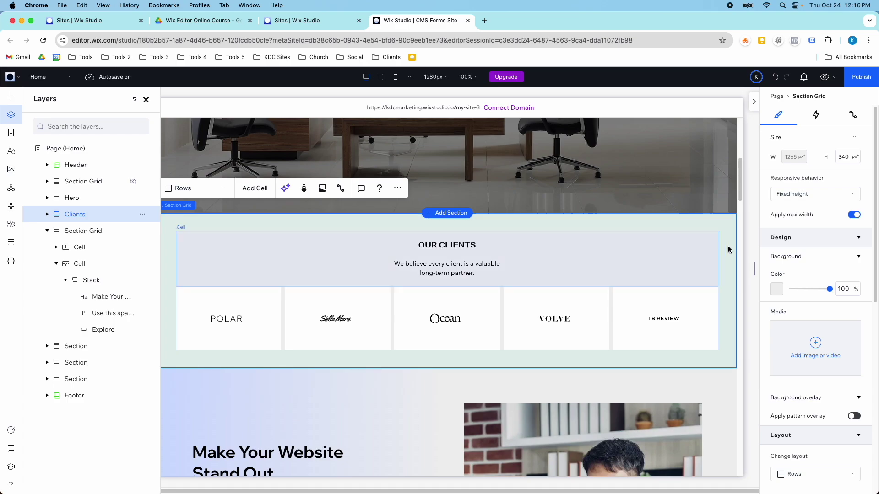
left_click(776, 289)
left_click(824, 305)
left_click_drag(824, 284, 444, 164)
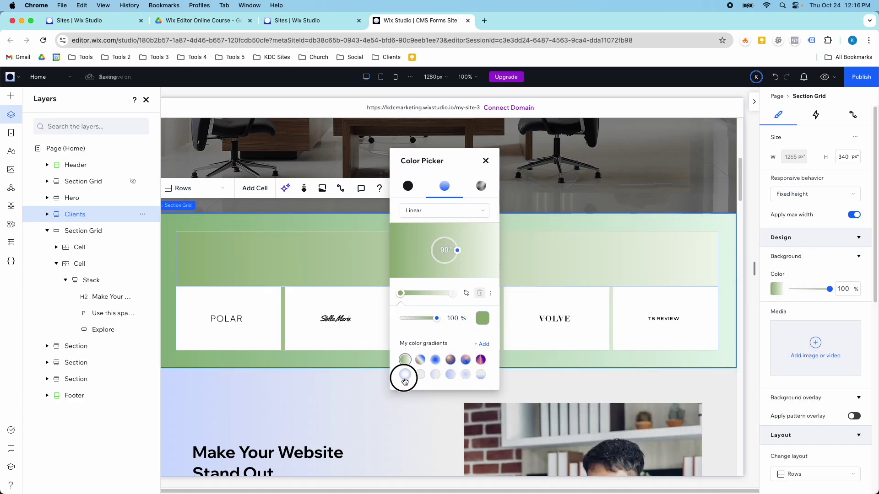
left_click(404, 377)
left_click(485, 161)
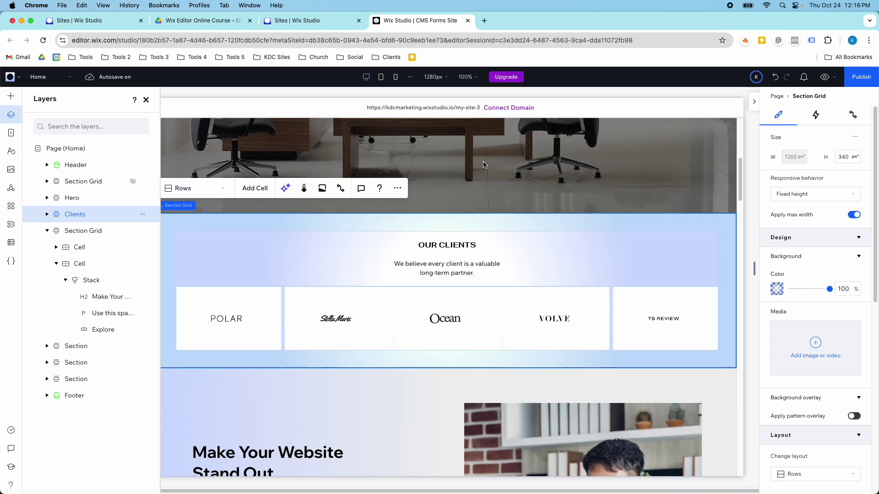
- Shift the clients gradient's first stop to make it bluer and save it as a new swatch
left_click(775, 289)
left_click_drag(802, 263, 504, 194)
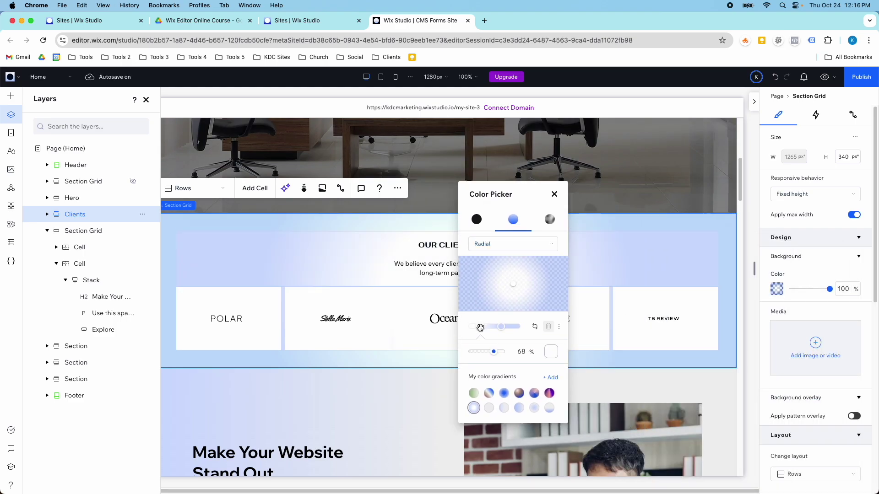
mouse_move(479, 327)
left_mouse_down()
mouse_move(470, 328)
mouse_move(488, 327)
left_mouse_up()
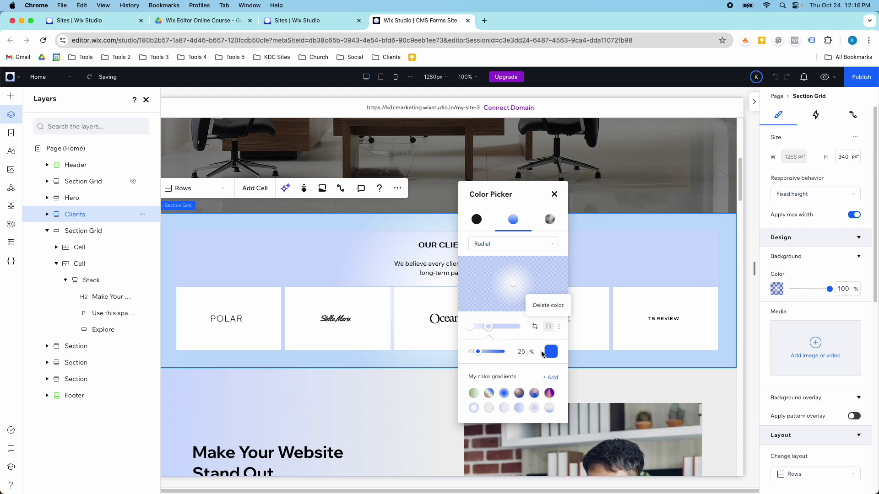
left_click(550, 377)
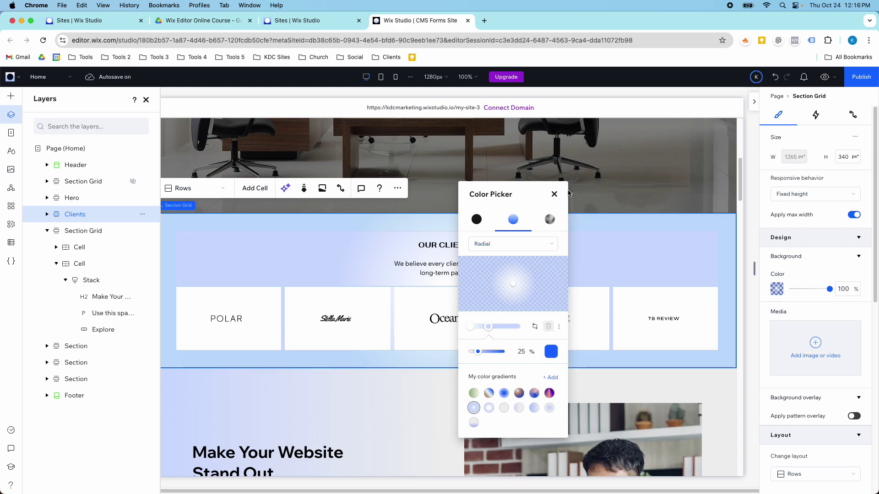
left_click(554, 195)
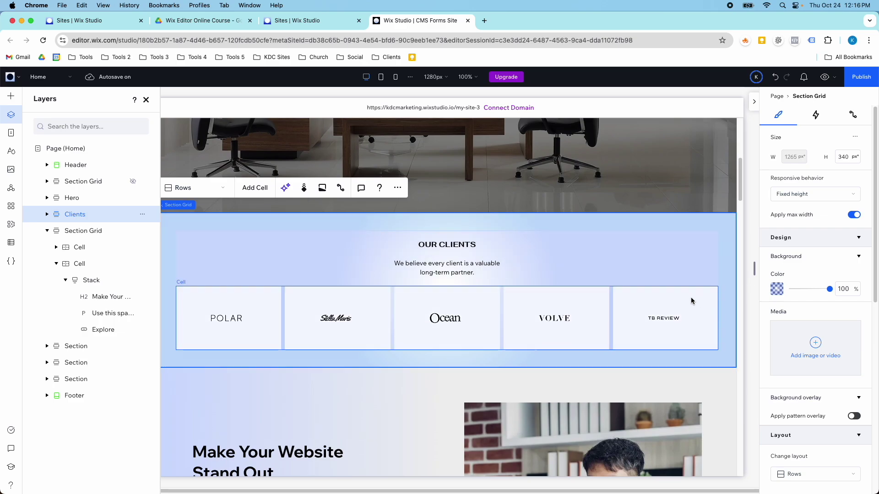
- Select the Employee Form section
scroll(688, 297, "down", 4)
scroll(688, 296, "down", 6)
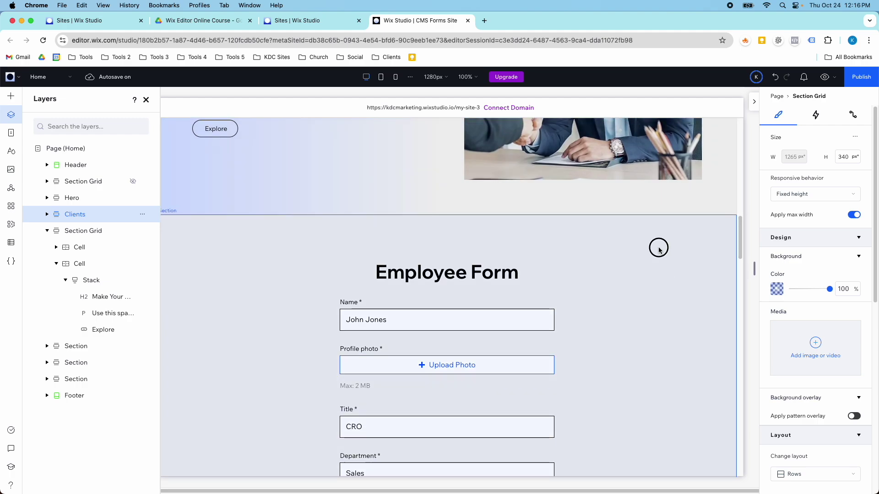
left_click(733, 277)
- Give the Employee Form a fluid gradient with light blue, orange and pale peach points
left_click(773, 289)
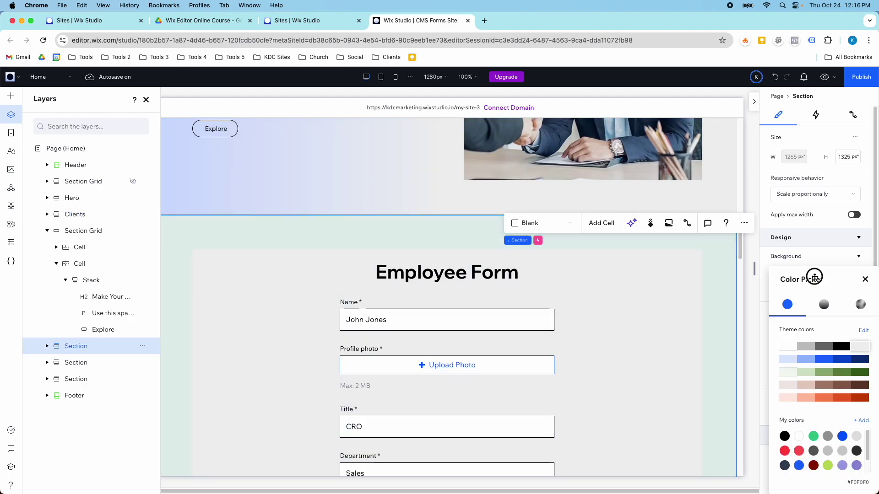
left_click_drag(815, 277, 311, 170)
left_click(358, 196)
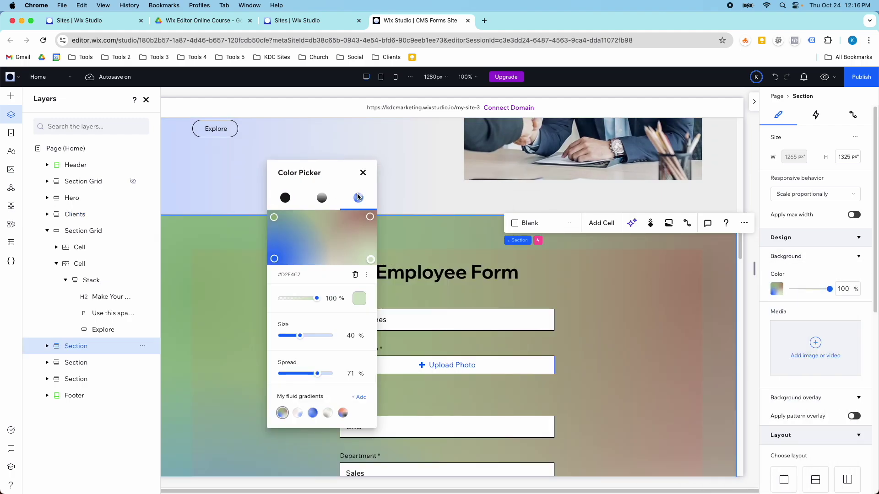
left_click(274, 217)
left_click(359, 298)
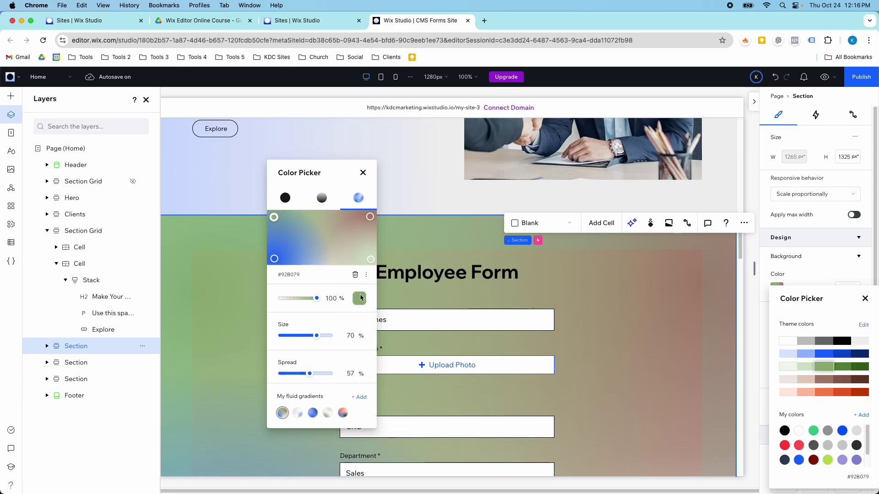
left_click(787, 353)
left_click(370, 217)
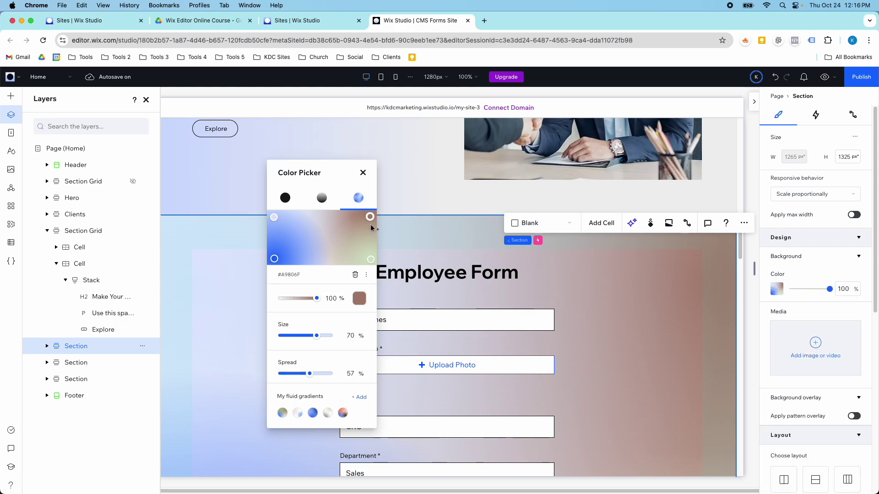
left_click(360, 298)
left_click(818, 393)
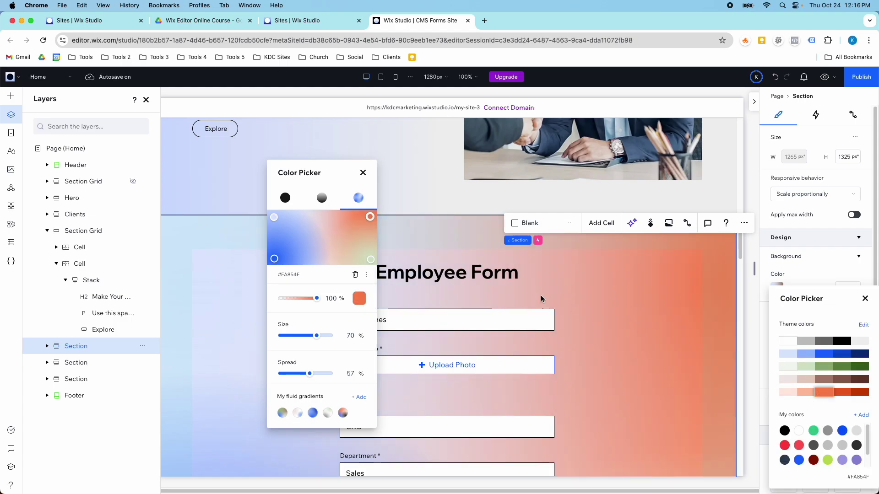
left_click(371, 260)
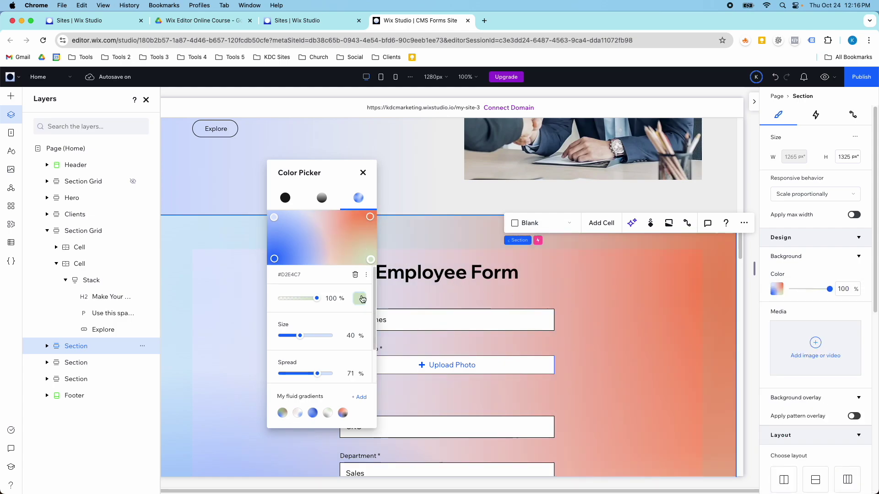
left_click(360, 298)
left_click(788, 393)
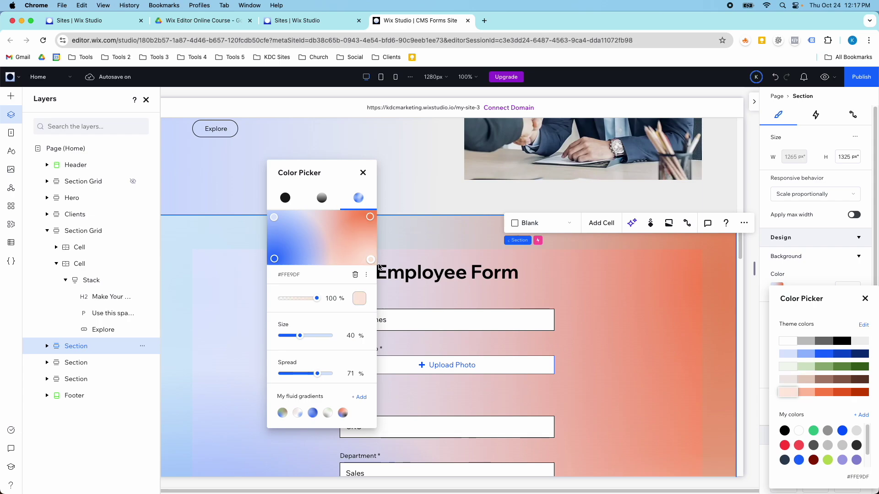
- Reposition the fluid gradient points, slightly soften the blue, and lower the orange point to 81% opacity
left_click_drag(371, 261, 345, 251)
left_click_drag(270, 217, 290, 226)
left_click_drag(273, 257, 268, 261)
left_click_drag(315, 299, 298, 300)
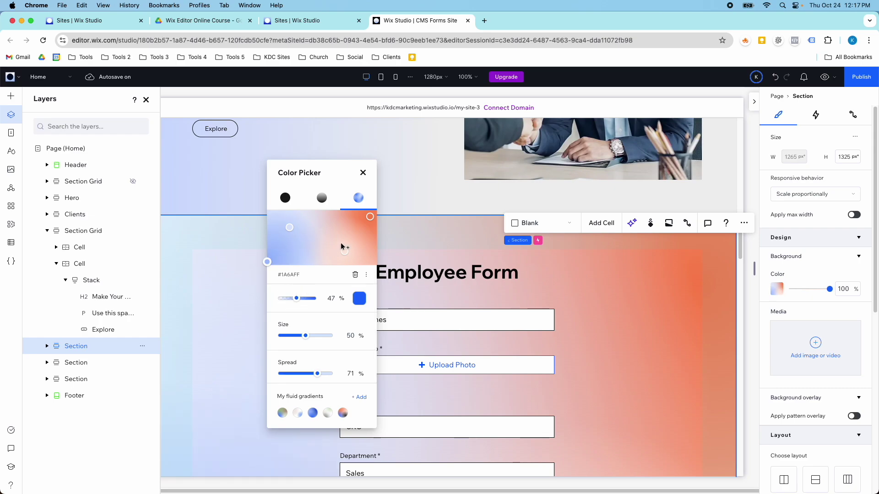
left_click(369, 217)
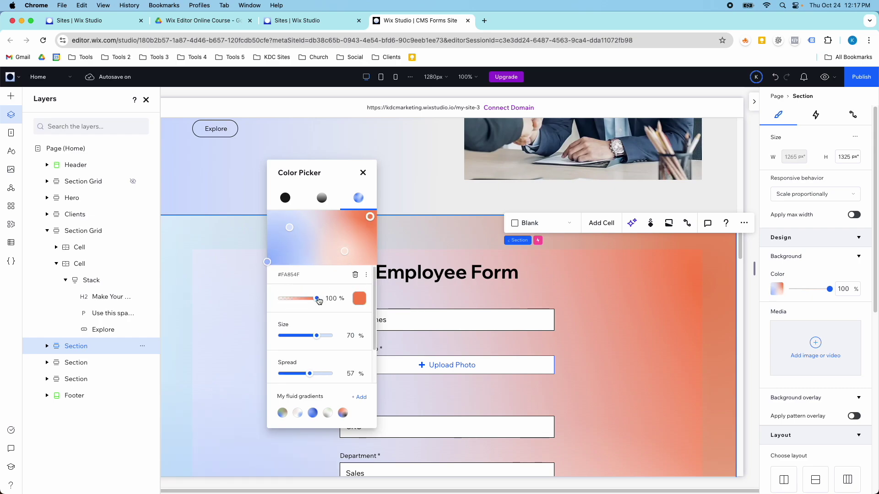
left_click_drag(316, 298, 310, 301)
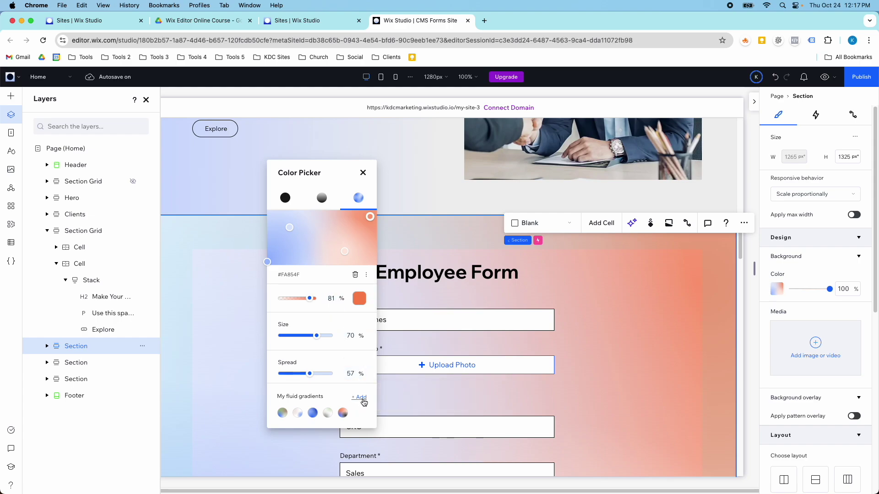
left_click(362, 173)
- Switch the site into live Preview mode
scroll(411, 220, "down", 10)
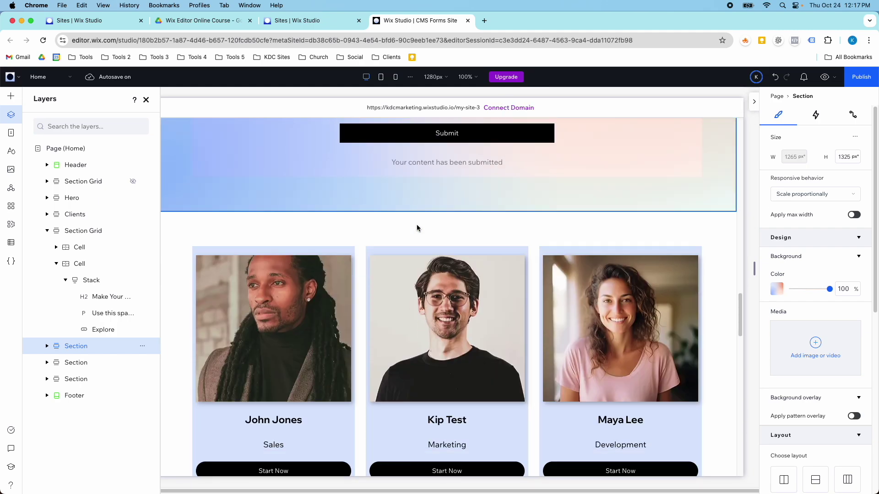
scroll(416, 227, "up", 10)
left_click(824, 76)
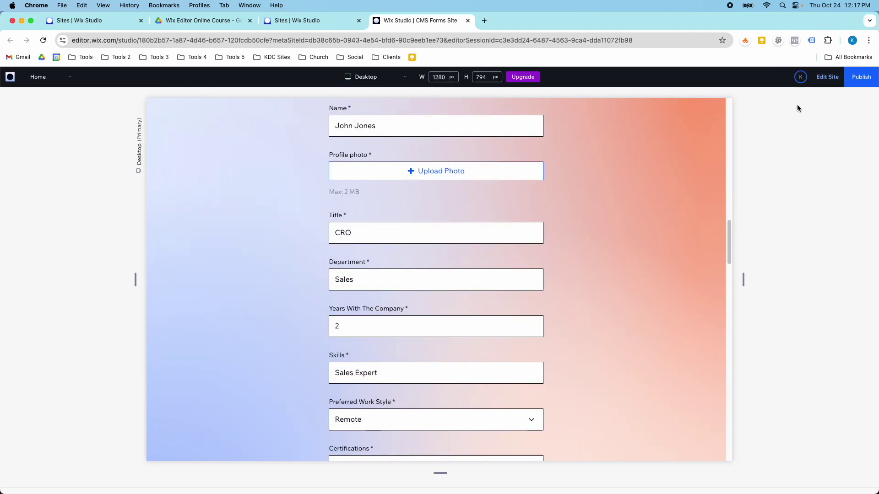
- Scroll through the preview to check the gradient backgrounds on the hero, clients, form and review sections
scroll(800, 106, "up", 15)
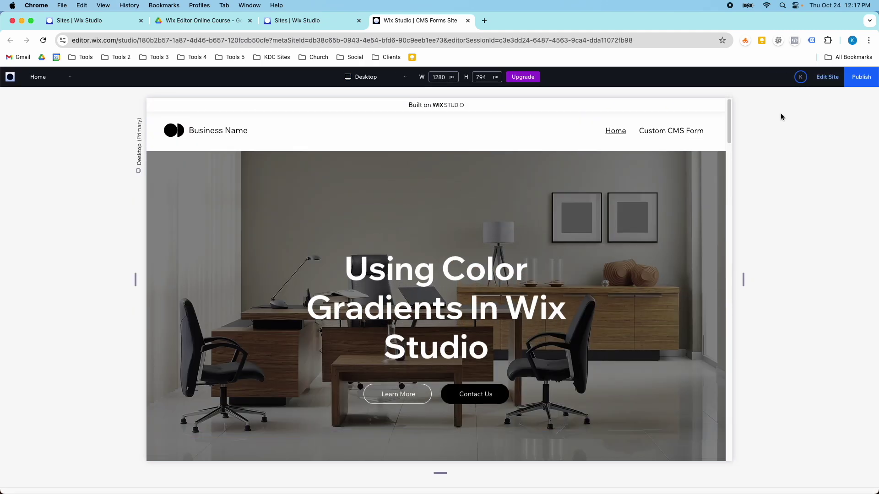
scroll(780, 113, "down", 6)
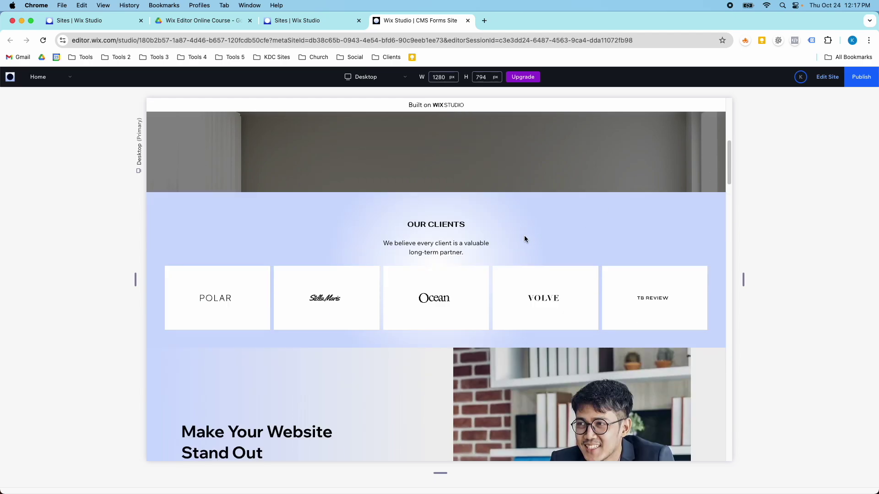
scroll(525, 239, "down", 5)
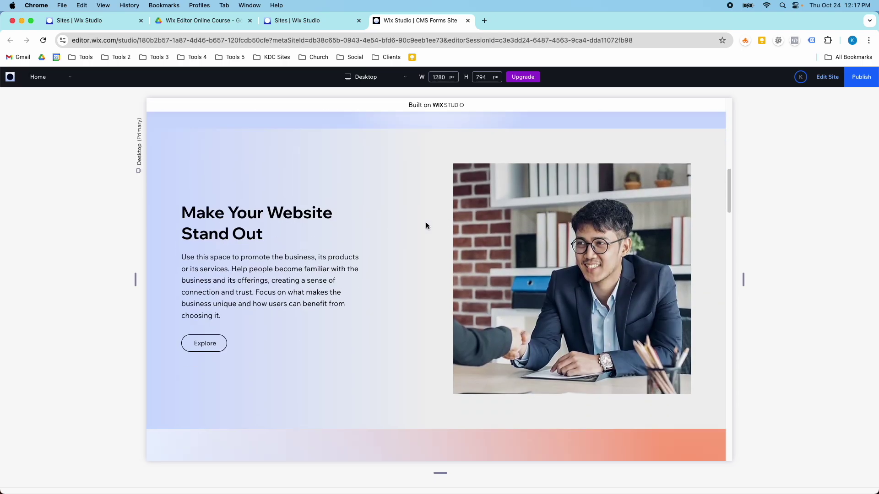
scroll(449, 224, "down", 6)
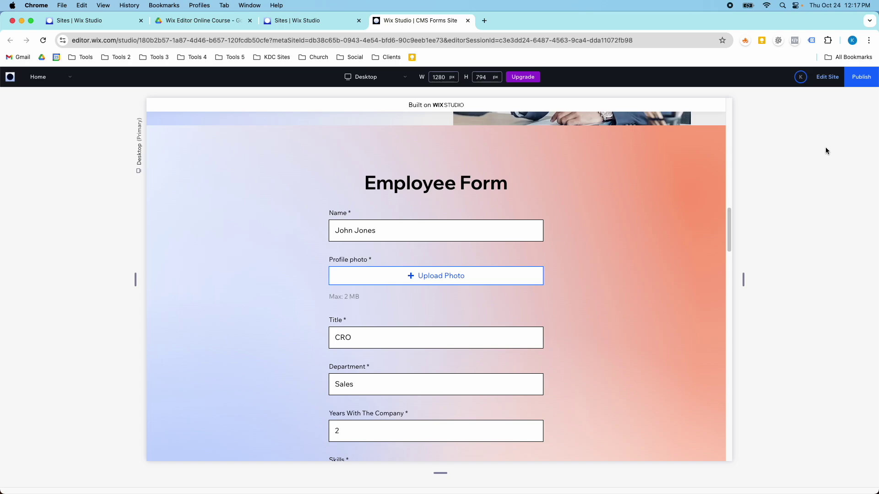
scroll(801, 163, "down", 10)
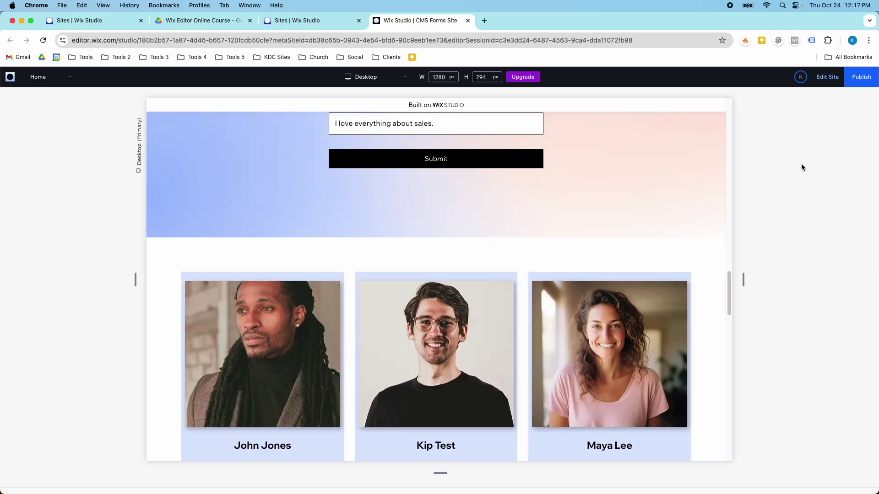
scroll(801, 165, "up", 10)
scroll(760, 179, "down", 3)
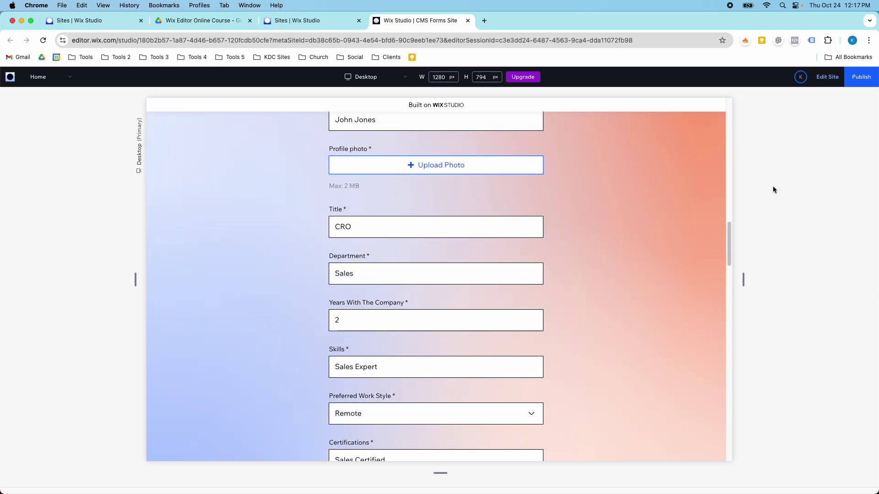
scroll(773, 189, "down", 15)
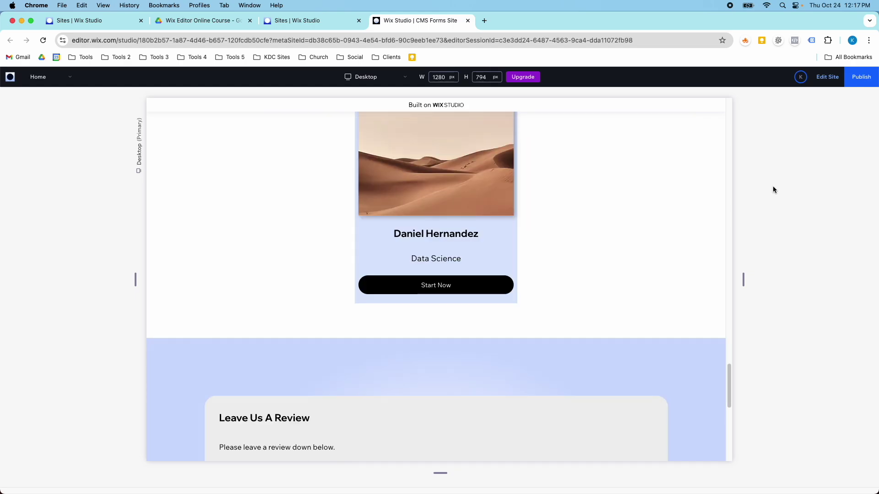
scroll(773, 190, "down", 6)
scroll(699, 229, "down", 5)
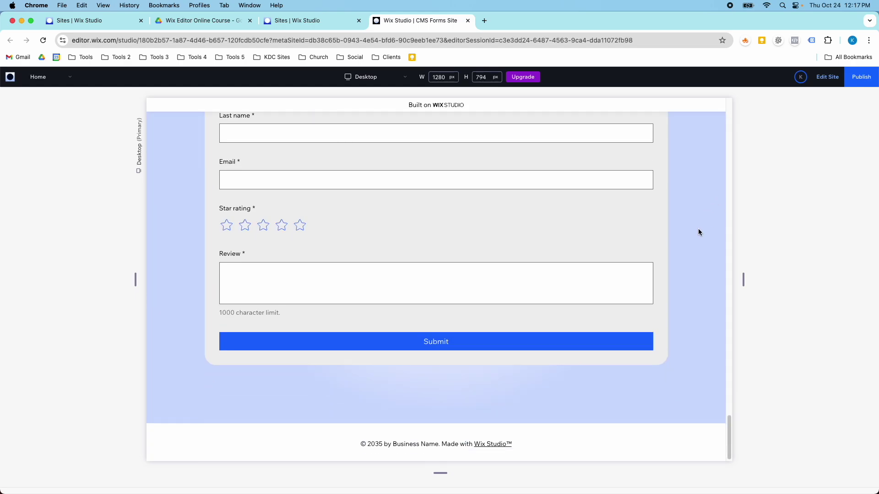
scroll(699, 229, "up", 3)
scroll(665, 276, "down", 3)
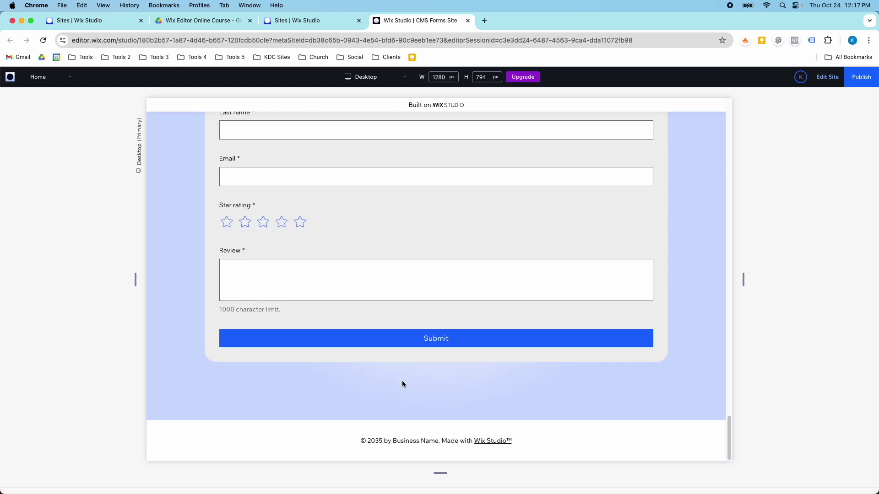
scroll(430, 369, "up", 8)
scroll(529, 328, "up", 5)
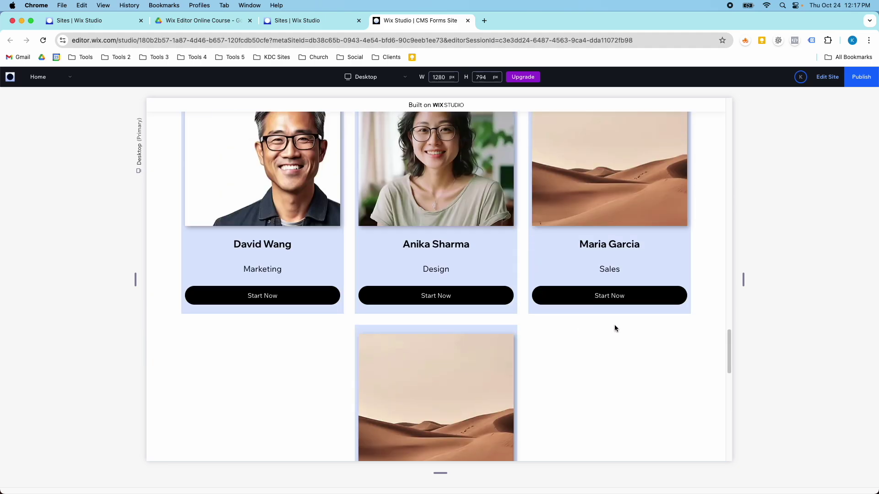
scroll(738, 315, "up", 15)
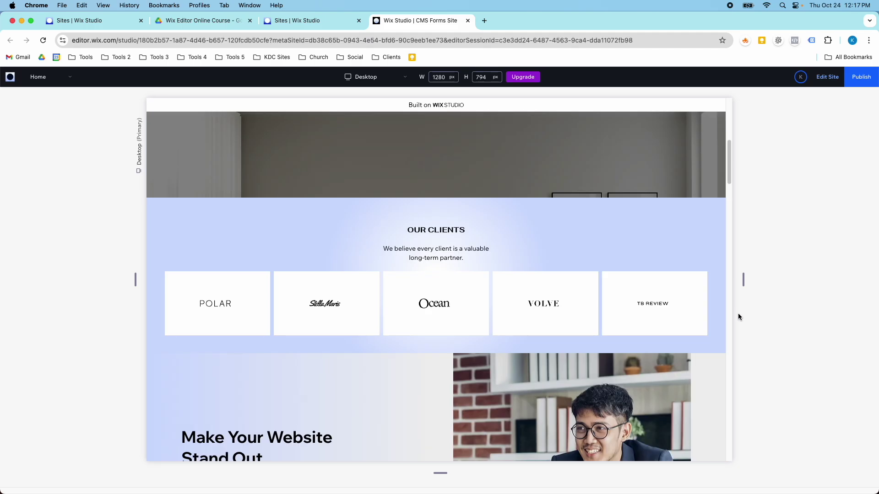
scroll(738, 316, "up", 5)
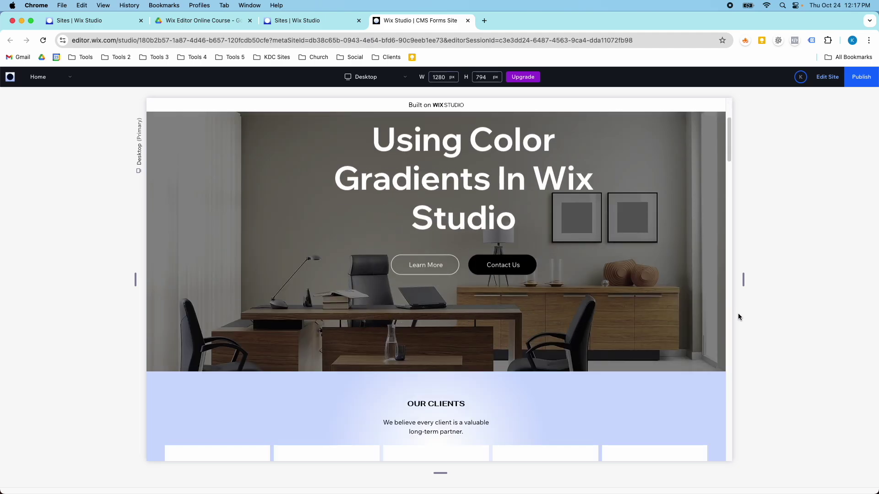
scroll(738, 315, "down", 4)
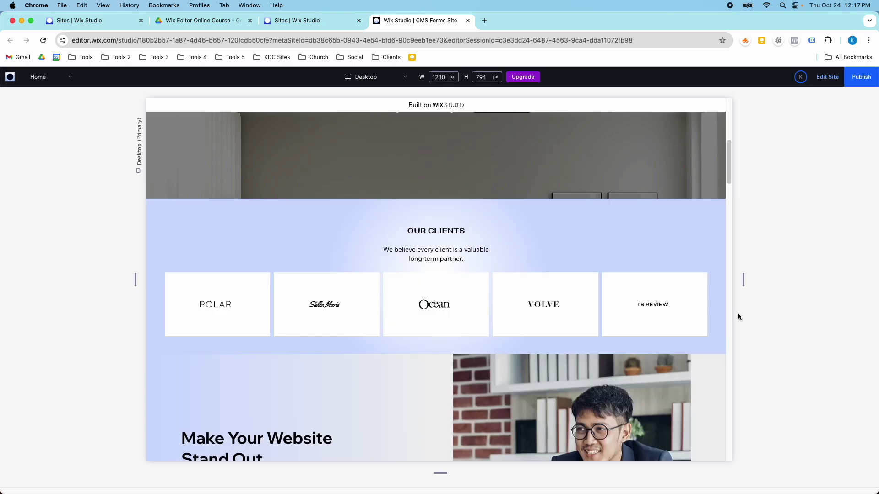